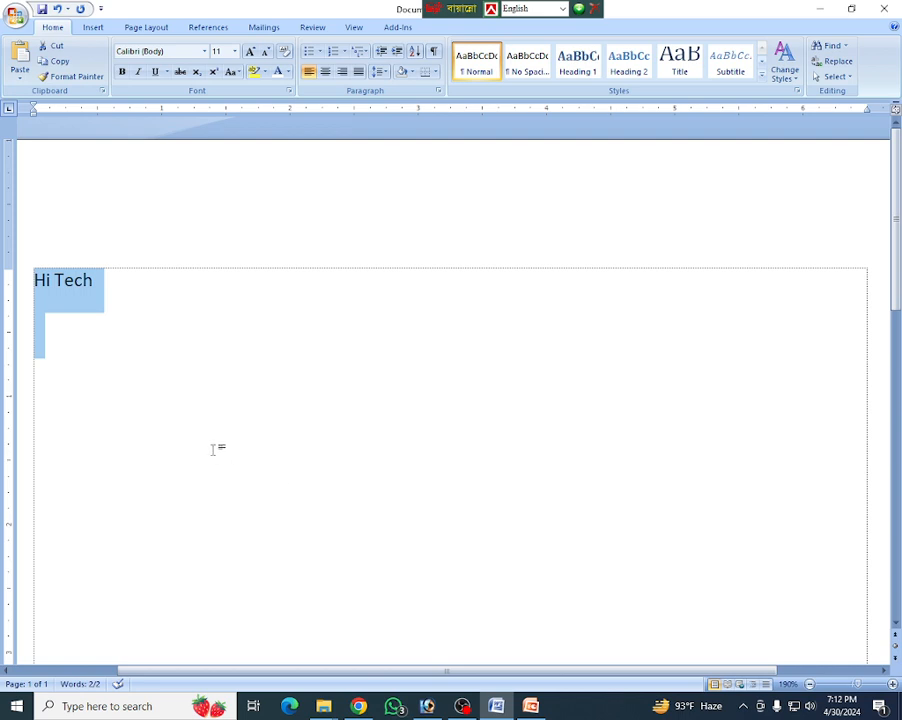
- Increase the font size of all the selected text to 22
key(ctrl+shift+period)
key(ctrl+shift+period)
key(ctrl+shift+period)
key(ctrl+shift+period)
key(ctrl+shift+period)
key(ctrl+shift+period)
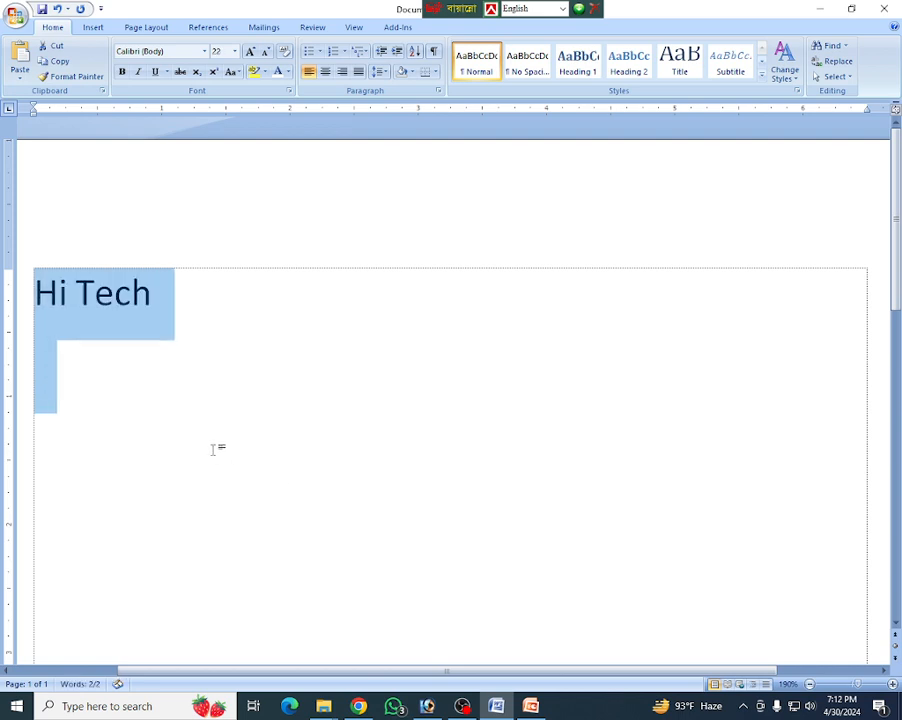
- Enter "Dharmaghar" on the line below "Hi Tech"
click(176, 331)
key(Return)
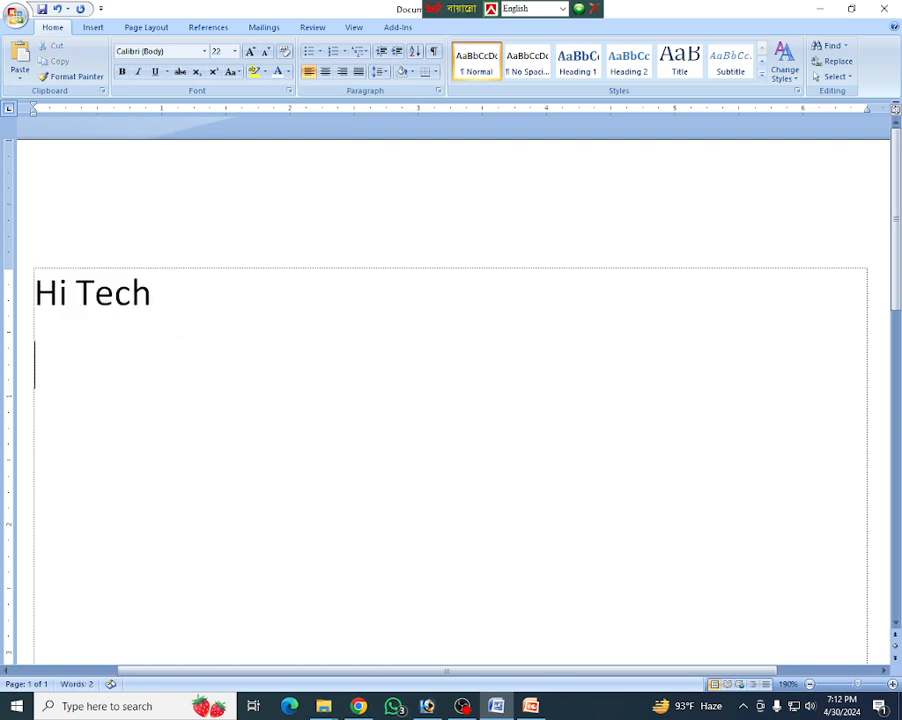
text(Dha)
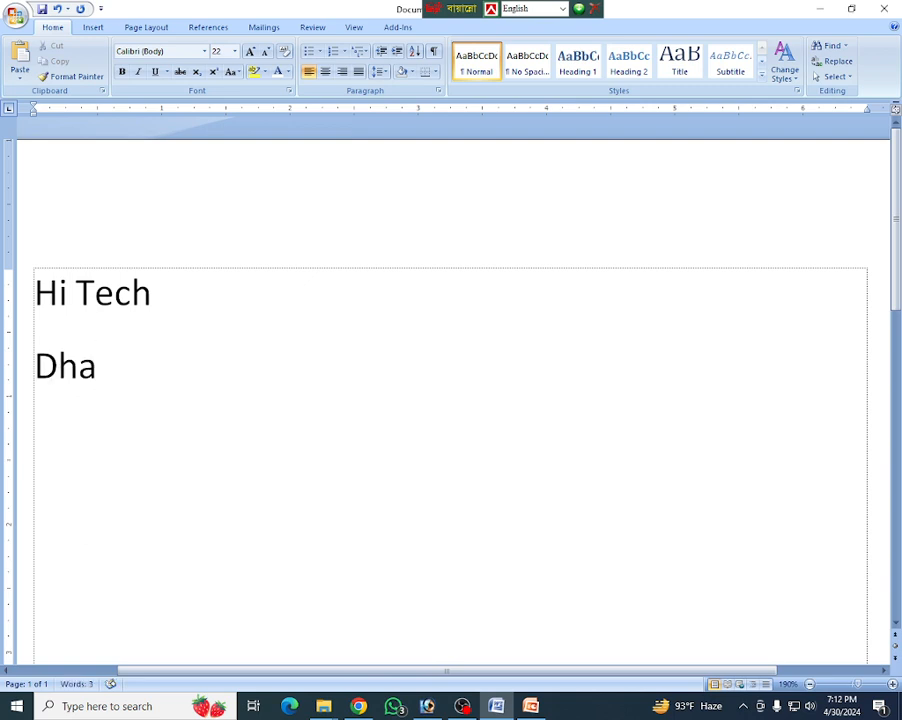
text(rmaghar)
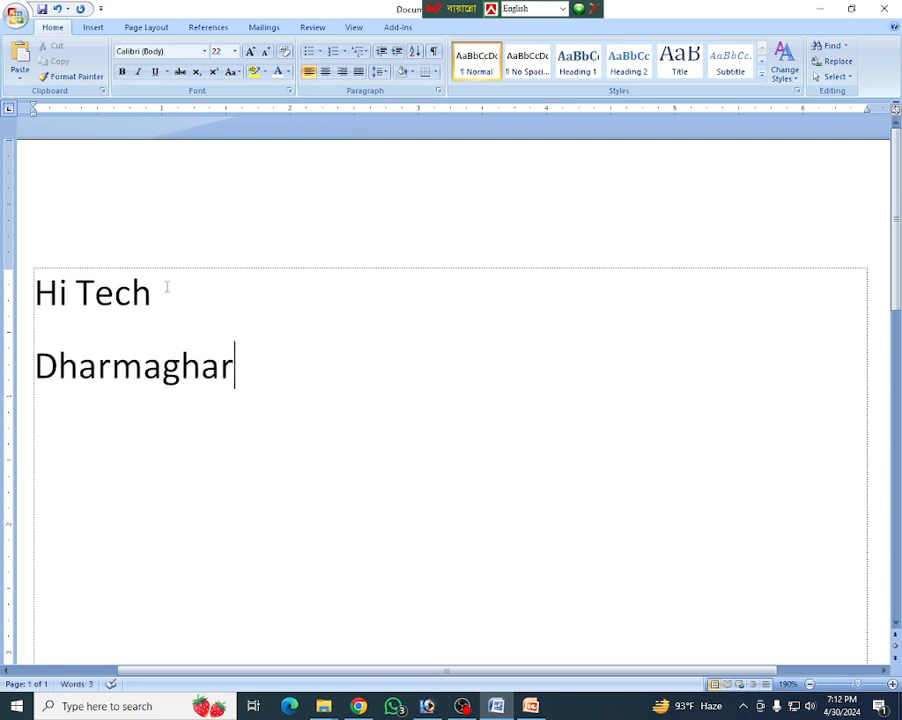
- Move the "Hi Tech" line below "Dharmaghar" by cutting and pasting it
key(Up)
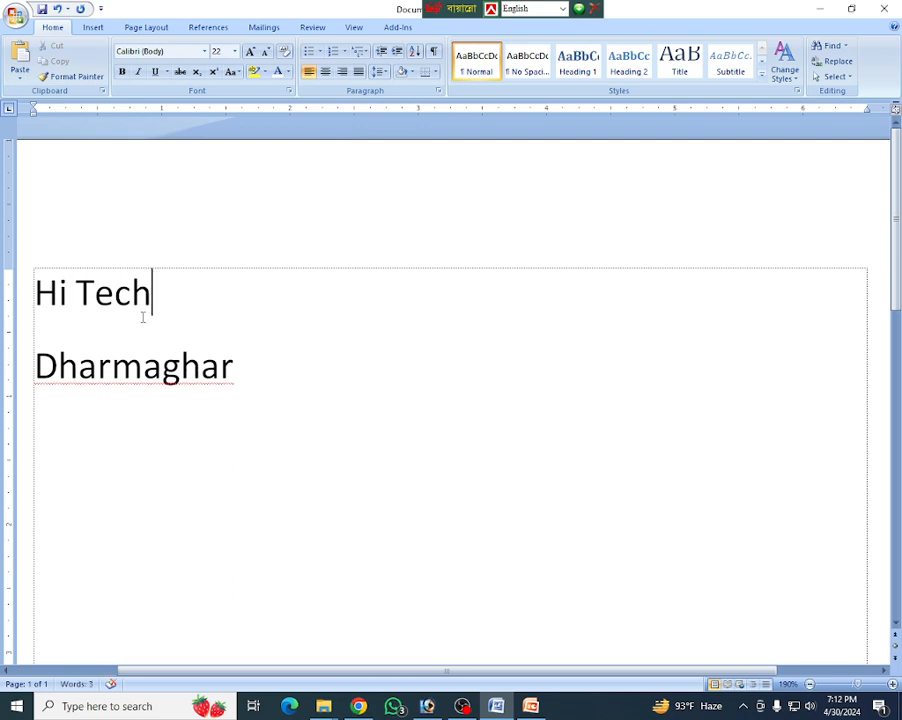
drag(179, 297, 37, 292)
key(ctrl+c)
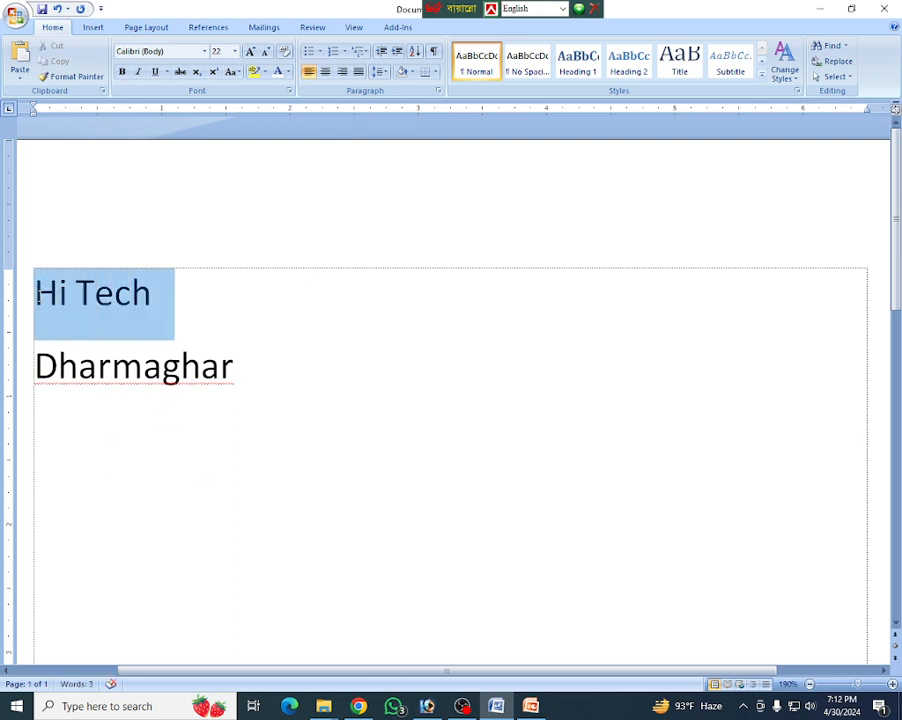
click(48, 46)
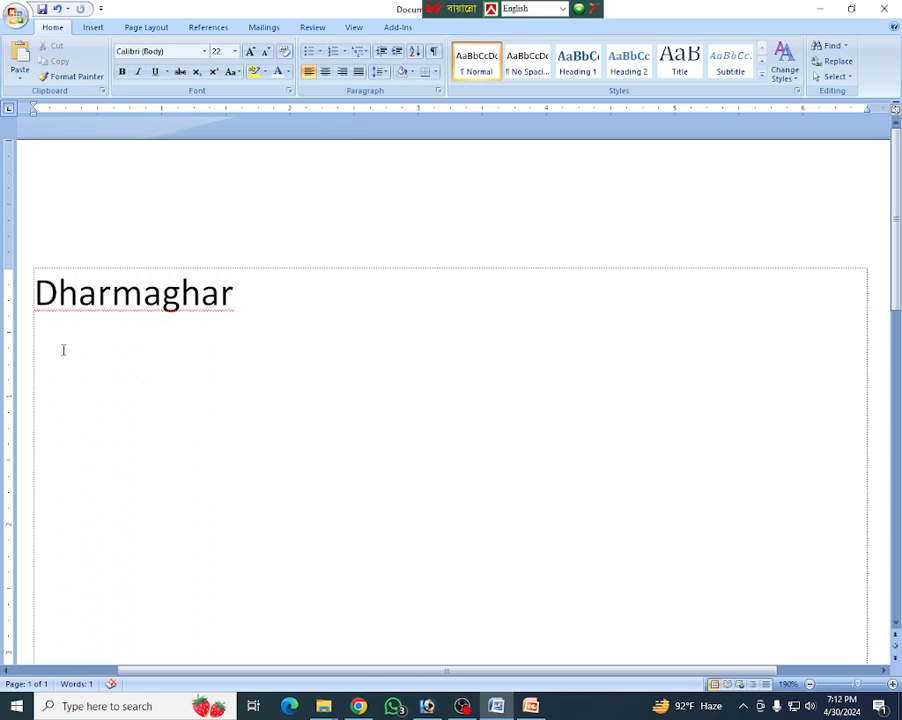
key(Return)
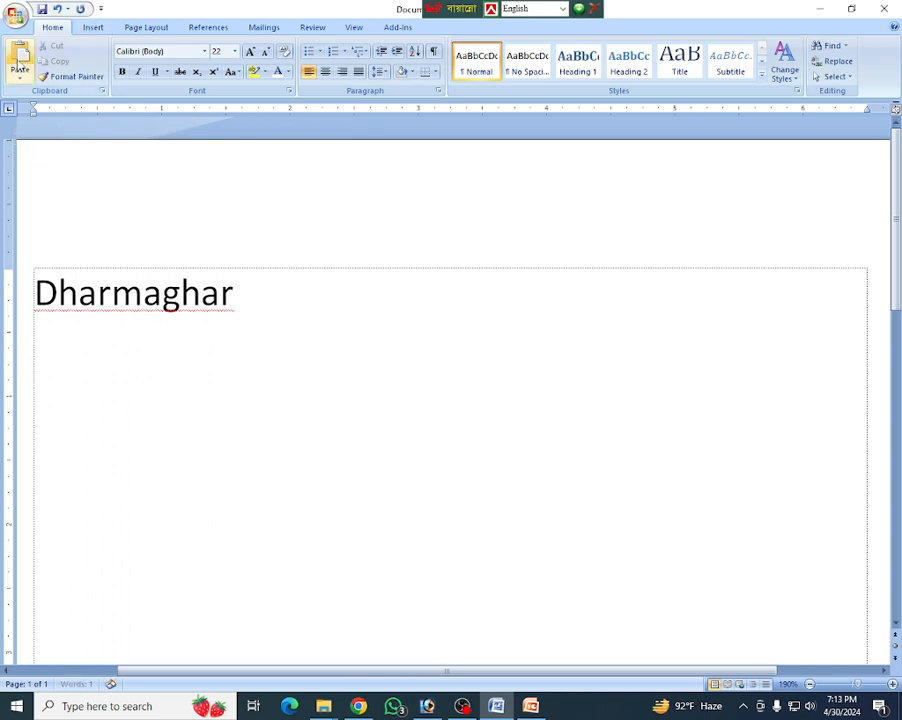
click(22, 58)
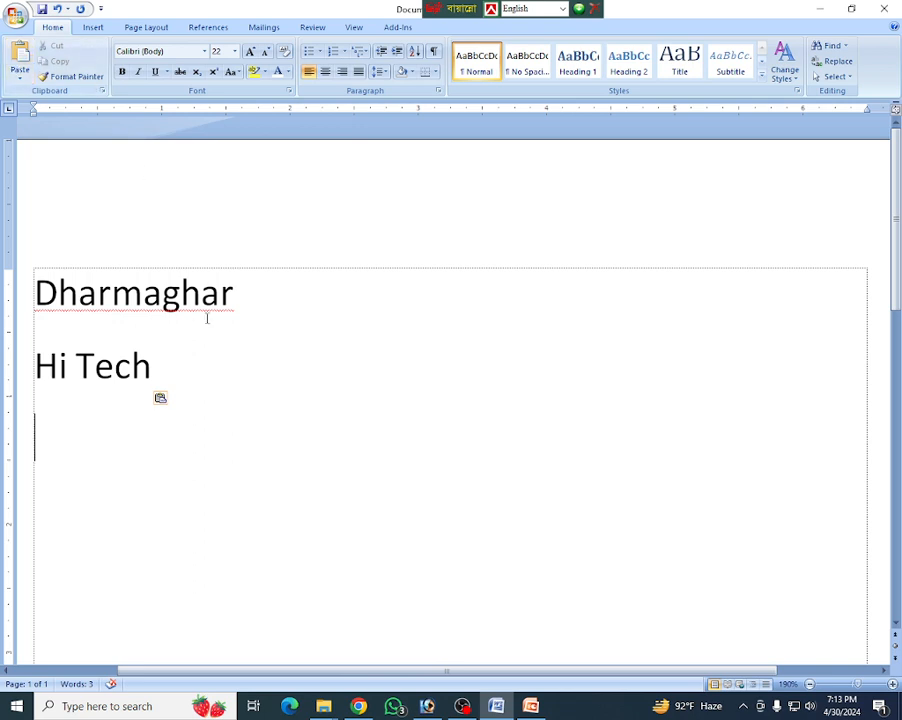
- Copy the "Dharmaghar" line and paste it twice below "Hi Tech"
click(236, 310)
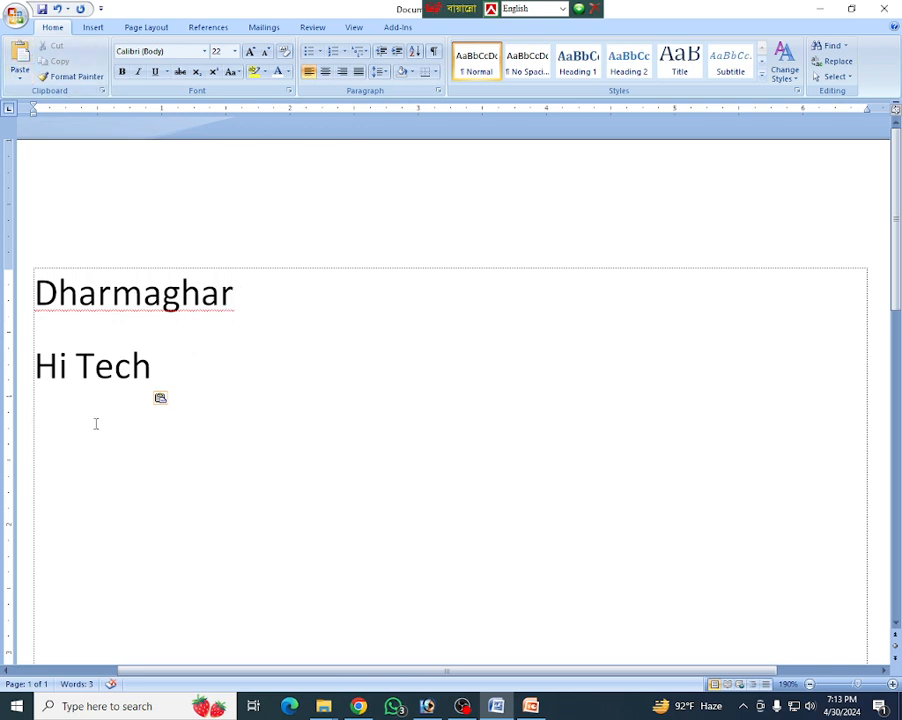
drag(234, 292, 35, 292)
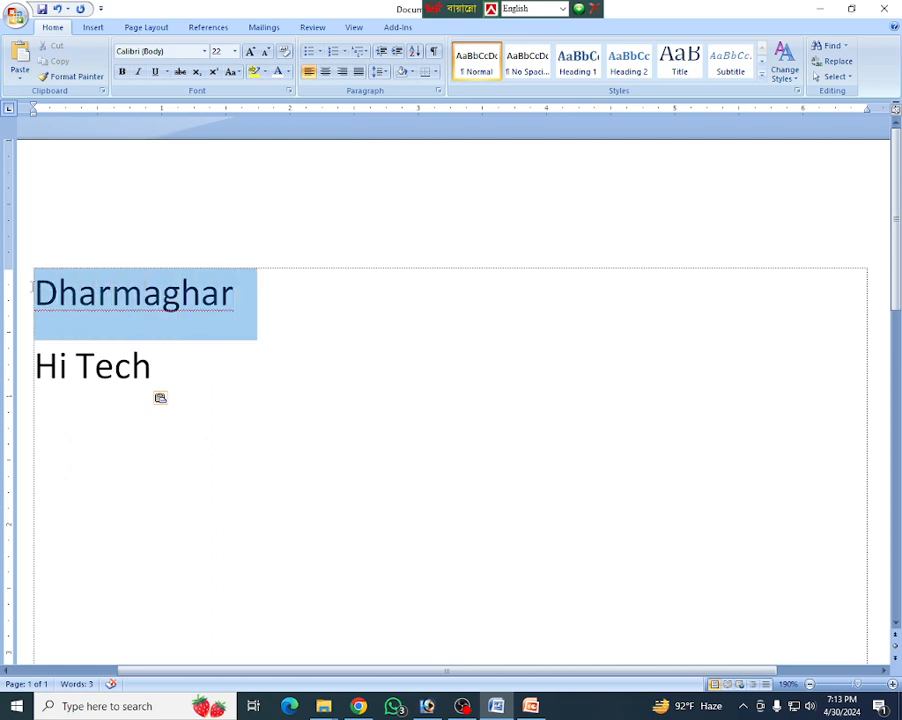
click(55, 61)
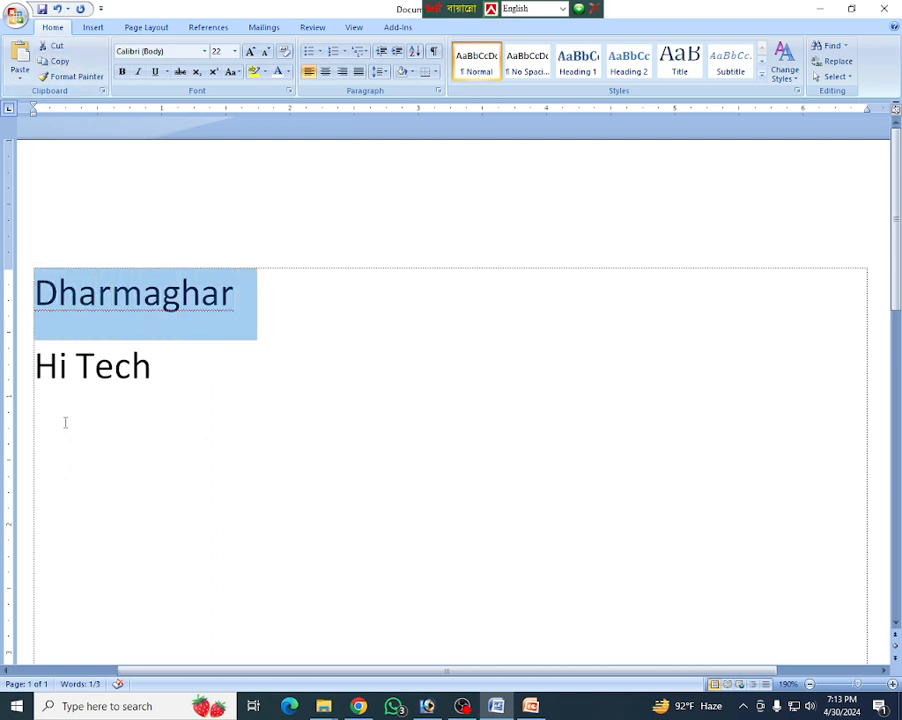
click(178, 366)
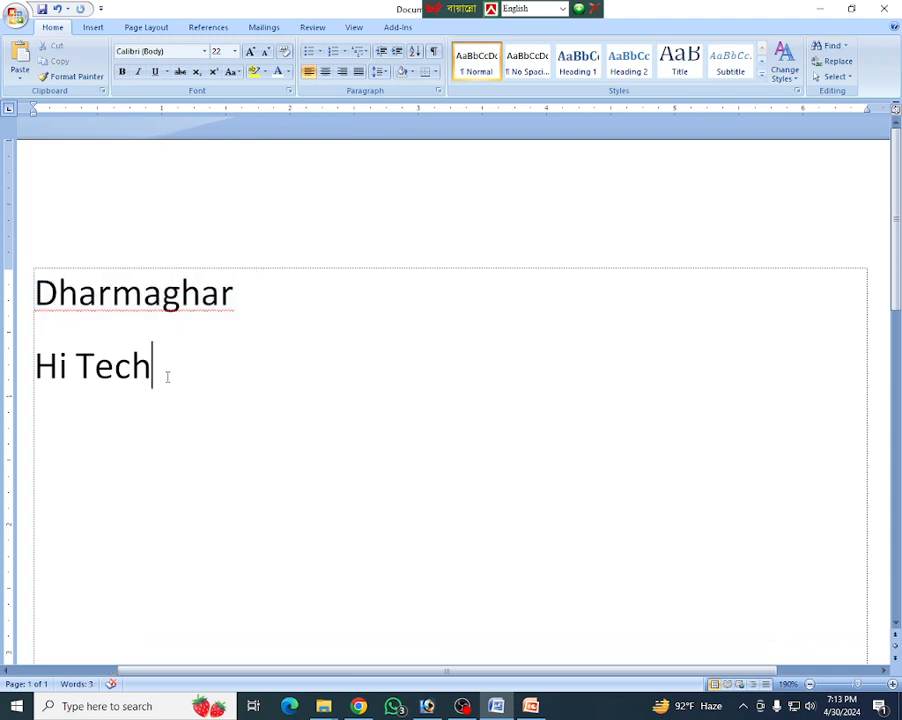
key(Return)
click(21, 55)
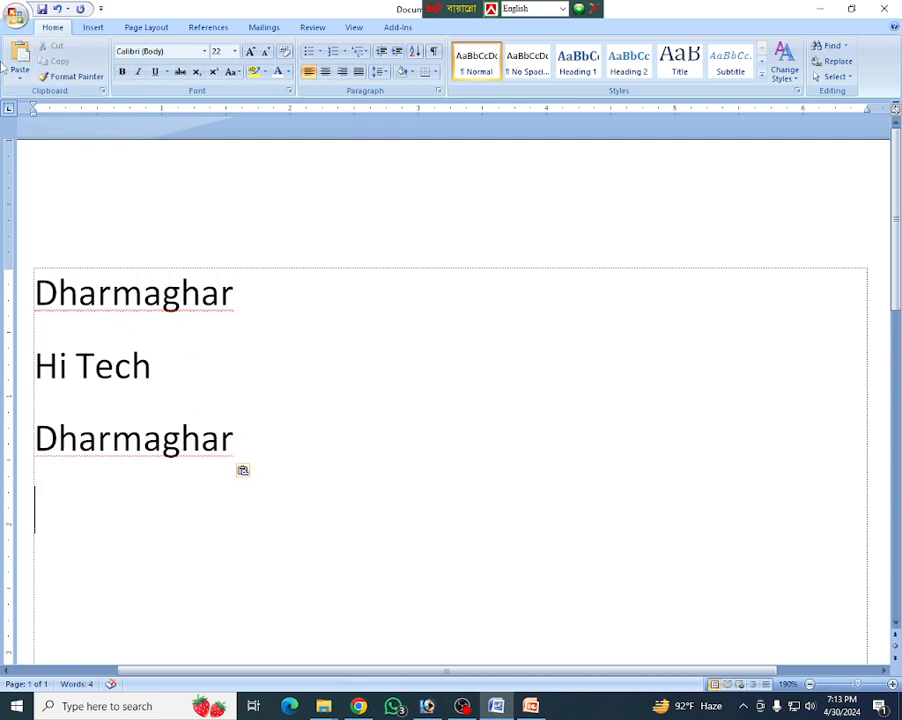
click(18, 58)
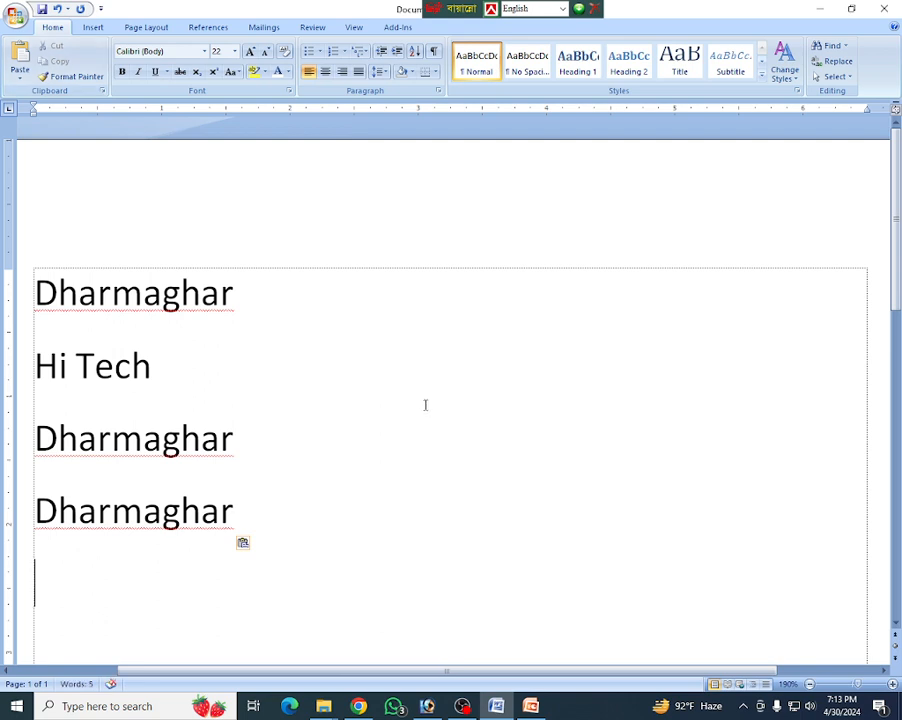
scroll(380, 365, down, 1)
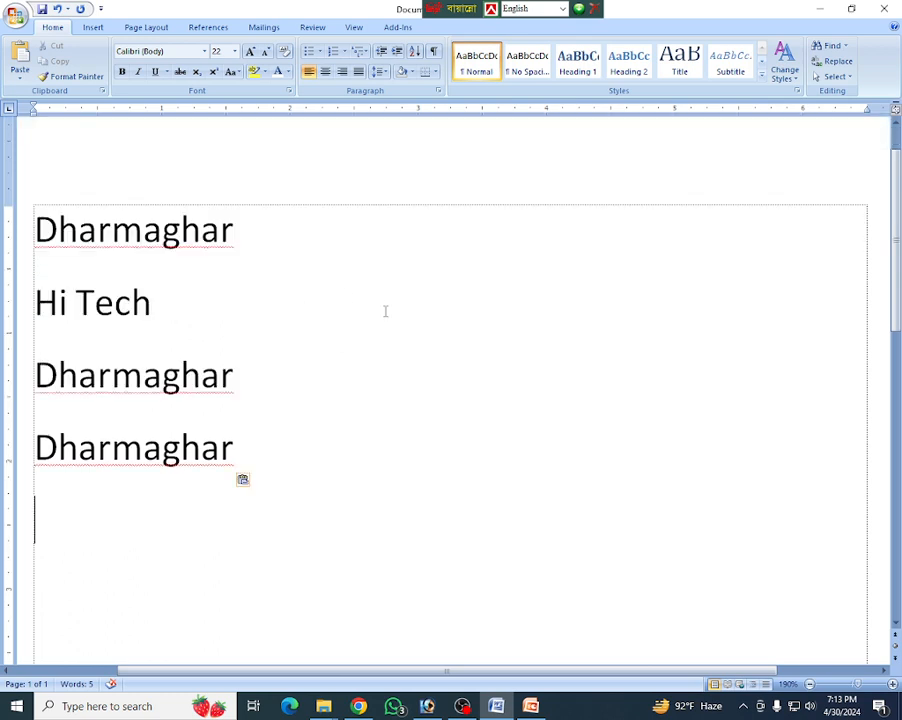
scroll(378, 314, down, 2)
scroll(381, 315, up, 3)
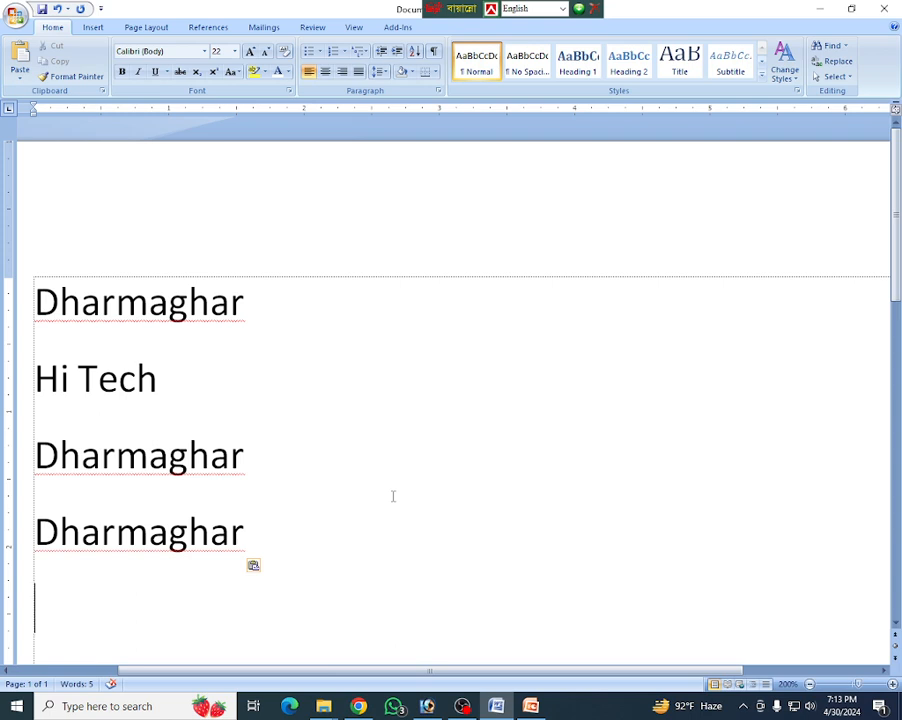
scroll(400, 494, down, 2)
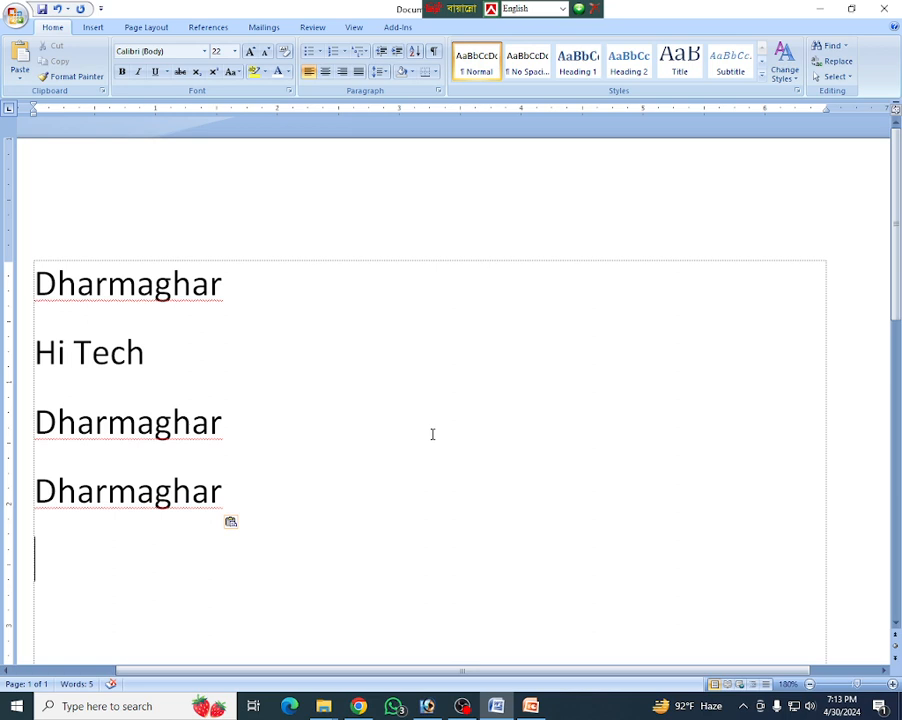
- Copy the entire text of the document to the clipboard
key(ctrl+a)
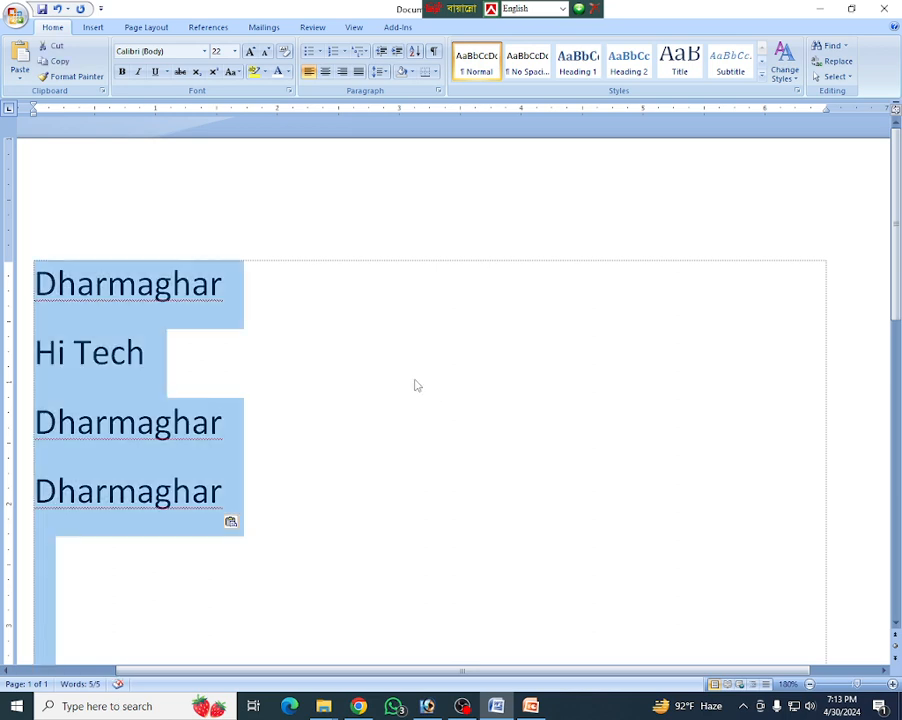
click(61, 64)
click(403, 437)
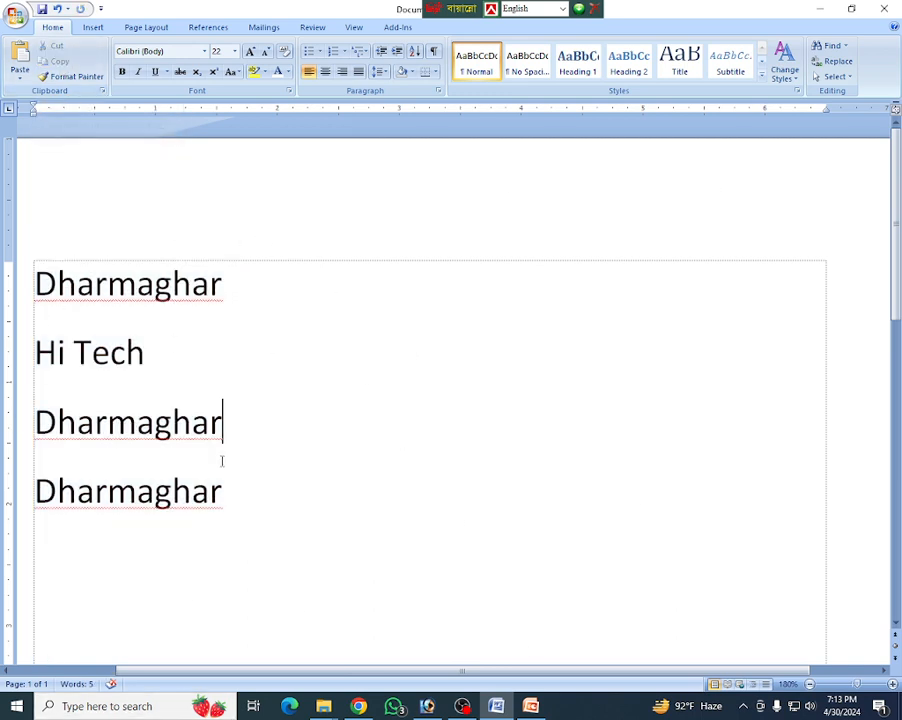
- Create a new blank document and paste the copied lines into it
click(15, 16)
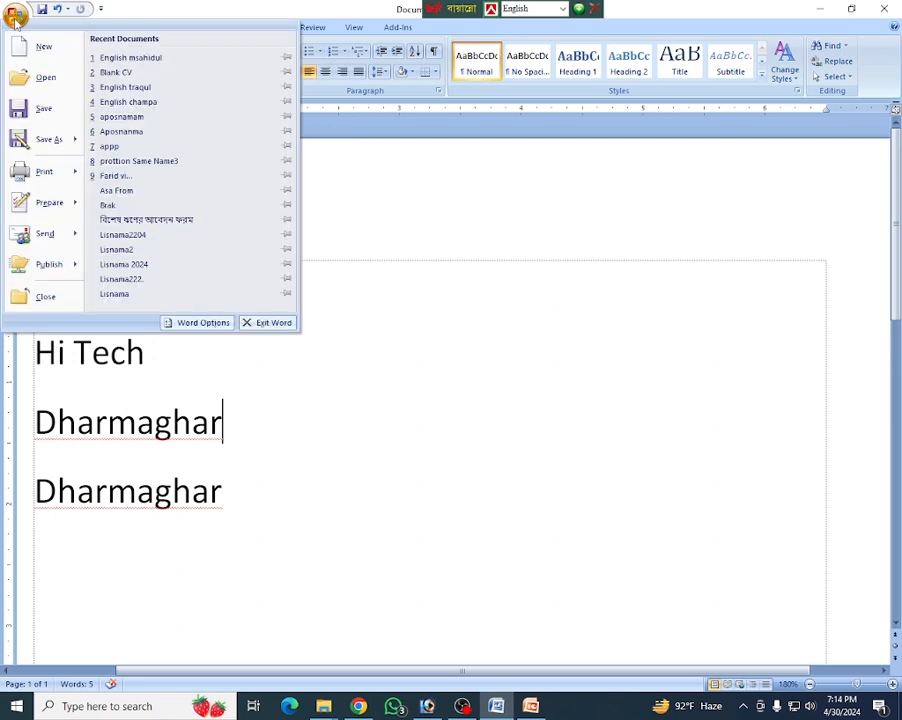
click(56, 49)
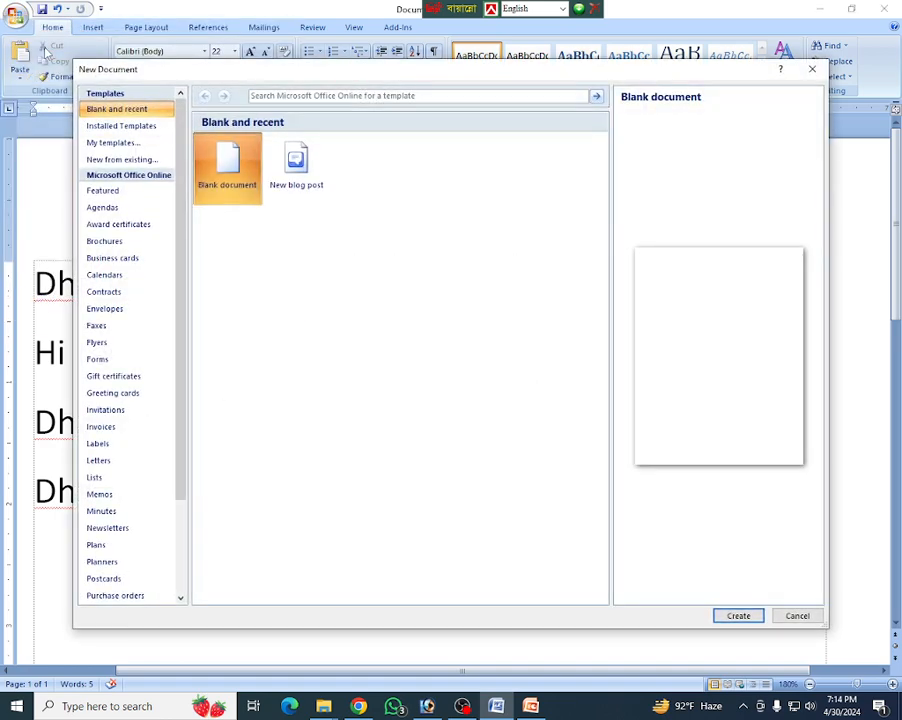
click(738, 616)
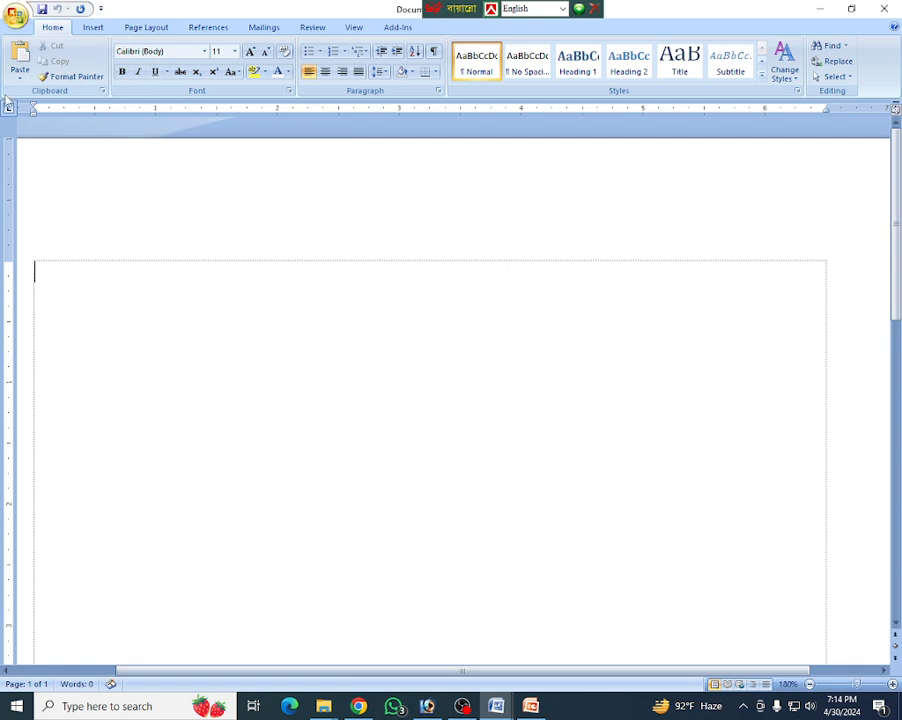
click(22, 58)
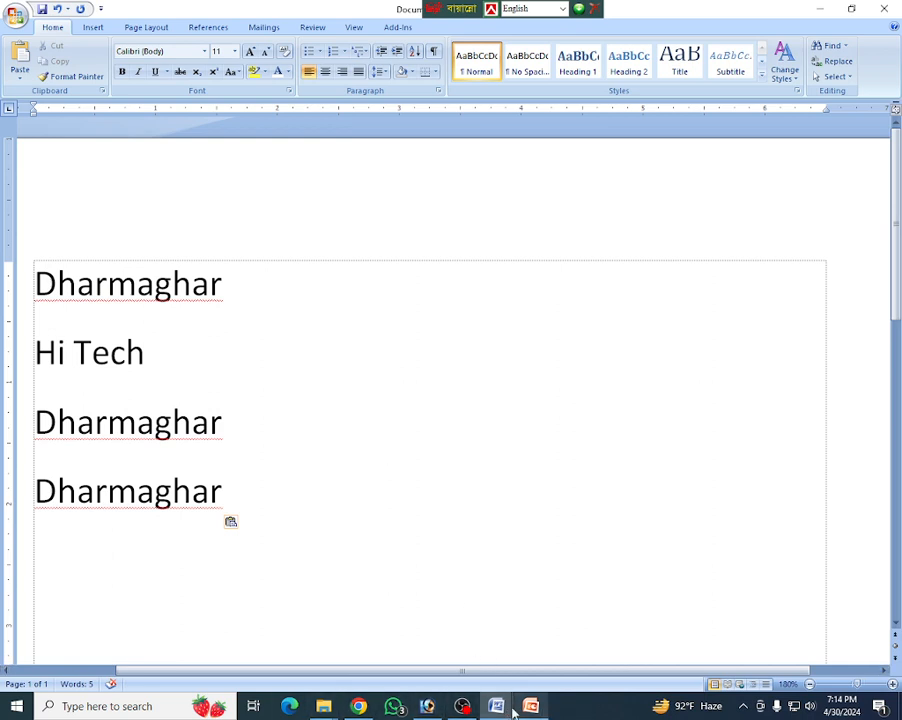
mouse_move(505, 708)
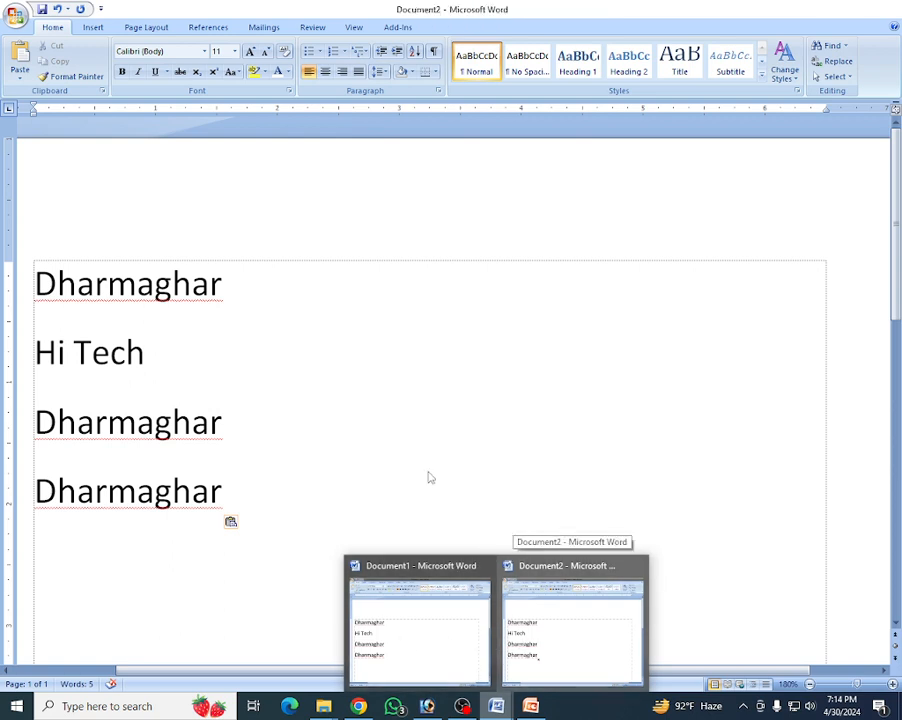
click(427, 413)
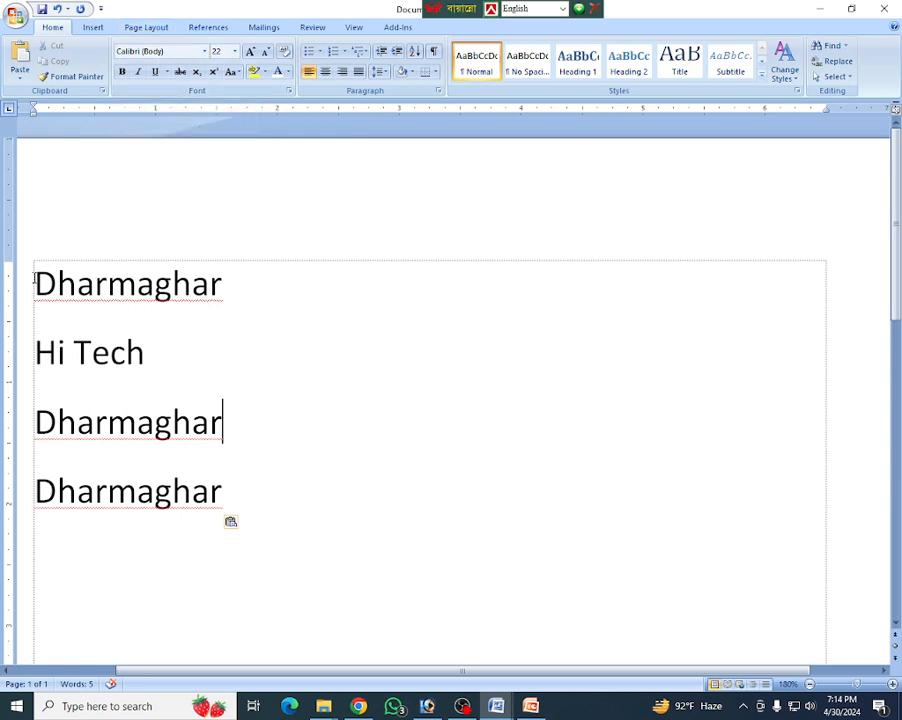
- Change the font of all four text lines to Algerian
drag(31, 280, 95, 422)
drag(243, 440, 256, 474)
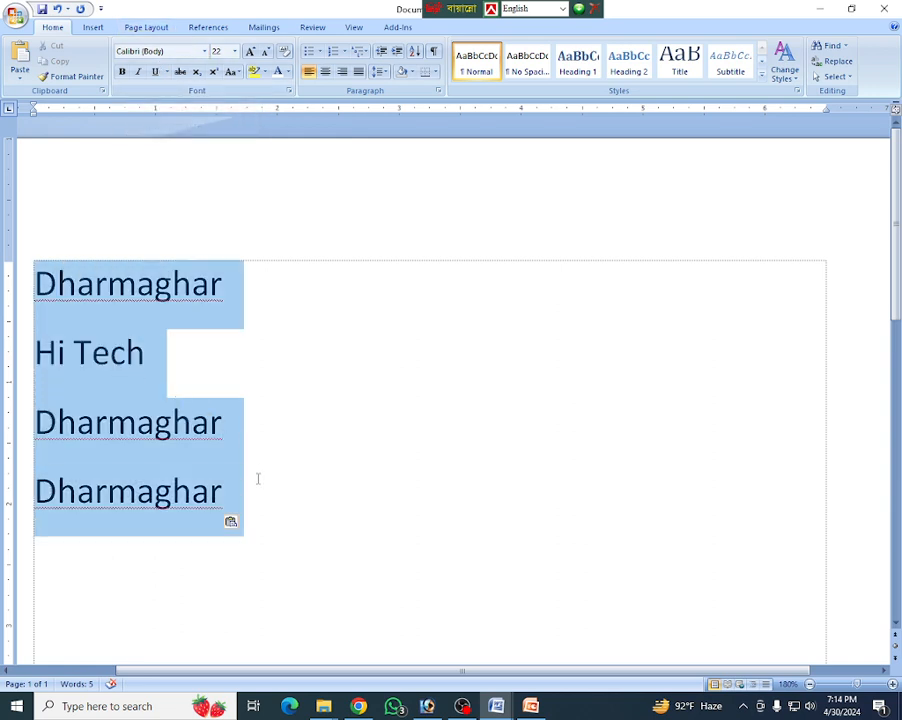
click(205, 51)
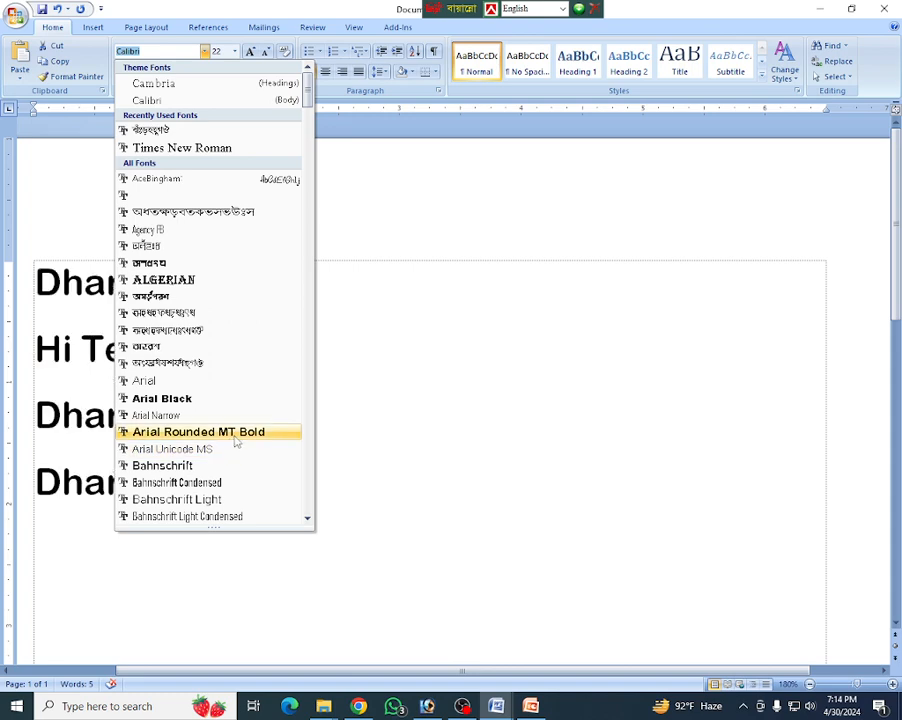
click(163, 280)
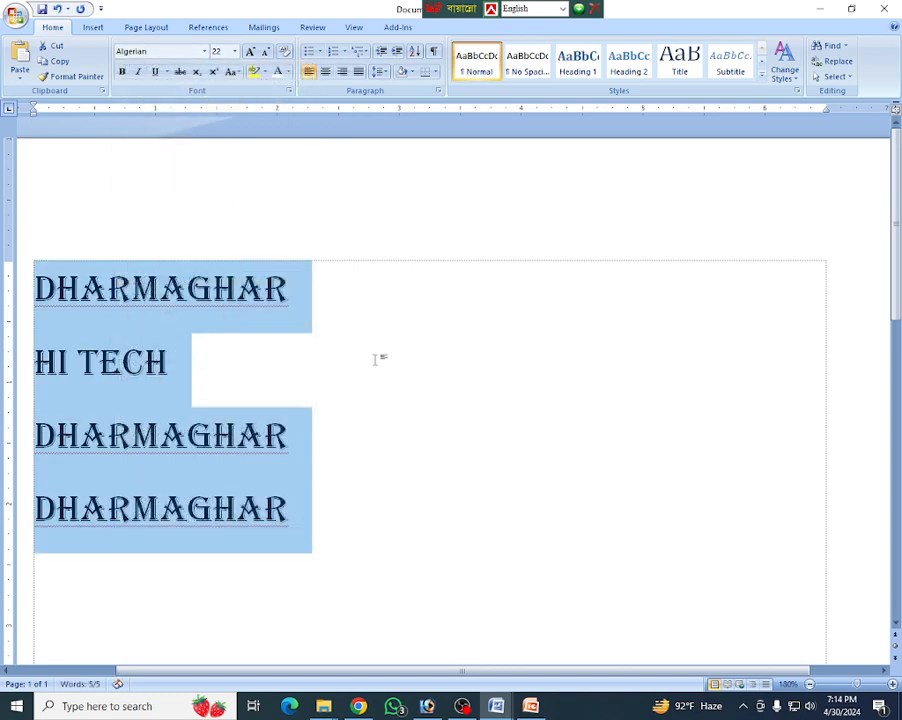
click(484, 378)
scroll(481, 378, up, 3)
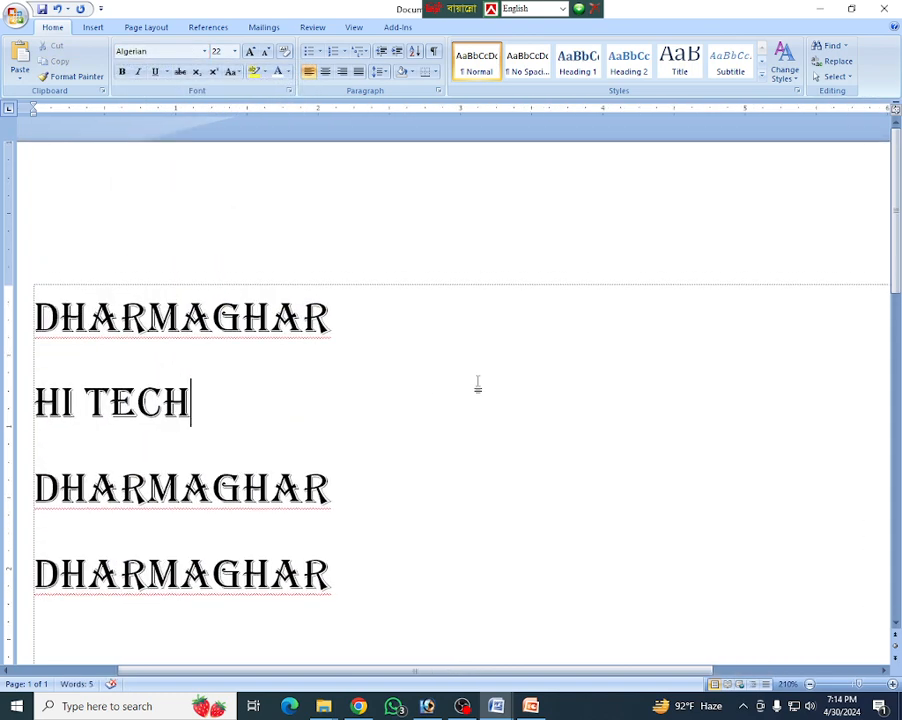
drag(350, 524, 34, 250)
click(34, 250)
click(204, 51)
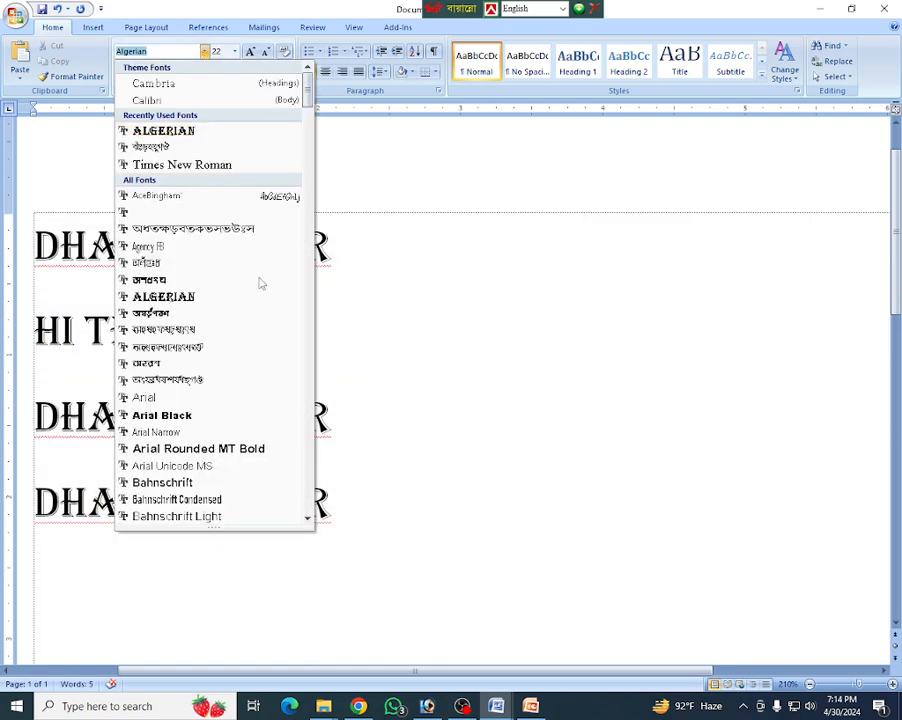
scroll(260, 300, down, 10)
scroll(267, 327, down, 6)
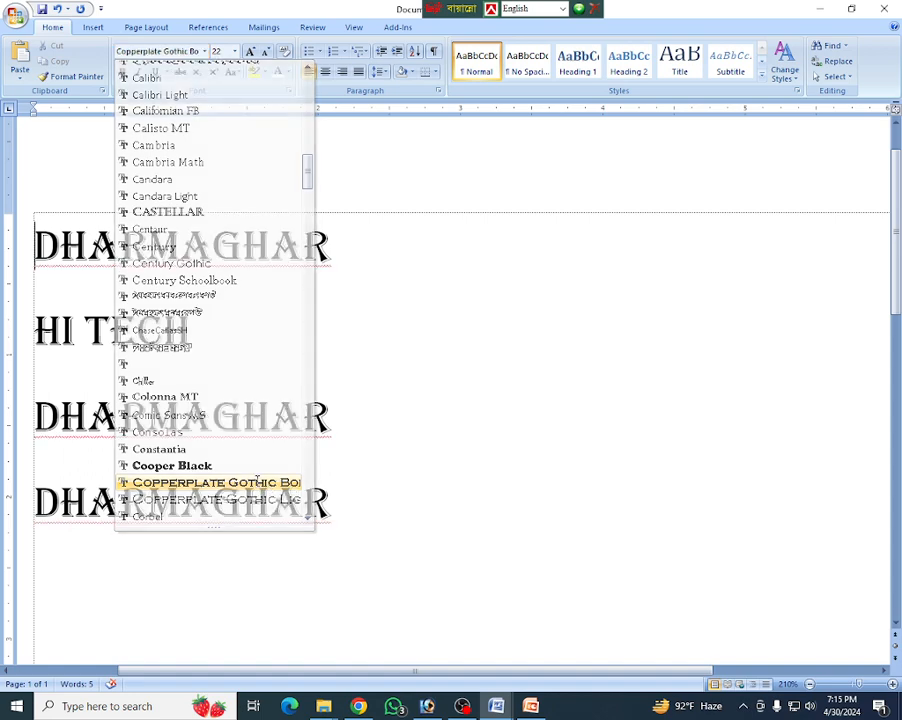
click(556, 372)
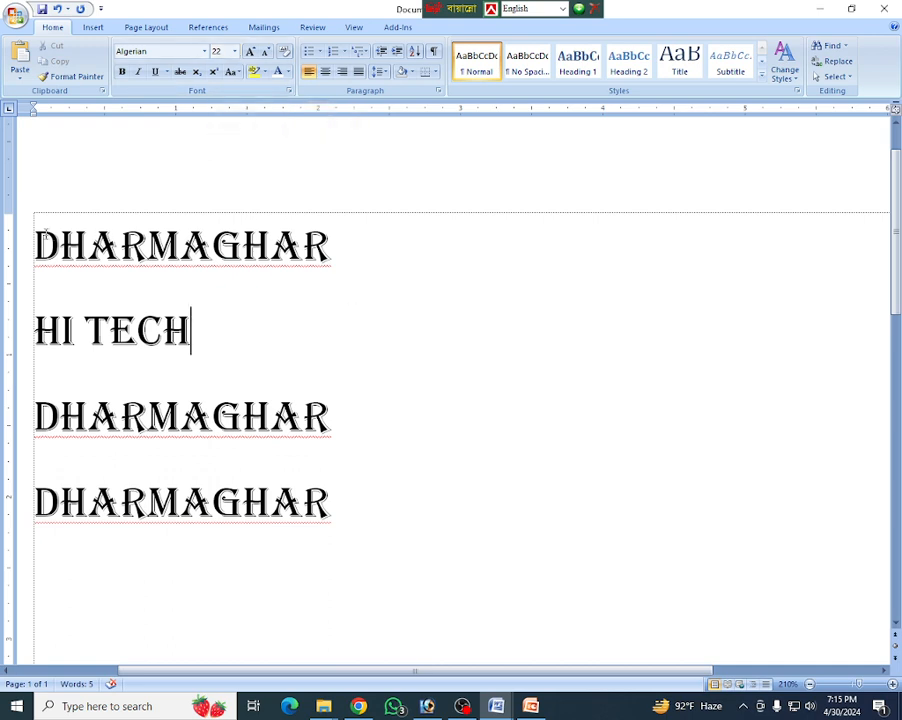
- Enlarge the first "Dharmaghar" line to font size 36
mouse_move(36, 240)
mouse_down()
mouse_move(158, 268)
mouse_move(340, 250)
mouse_move(22, 246)
mouse_up()
click(340, 246)
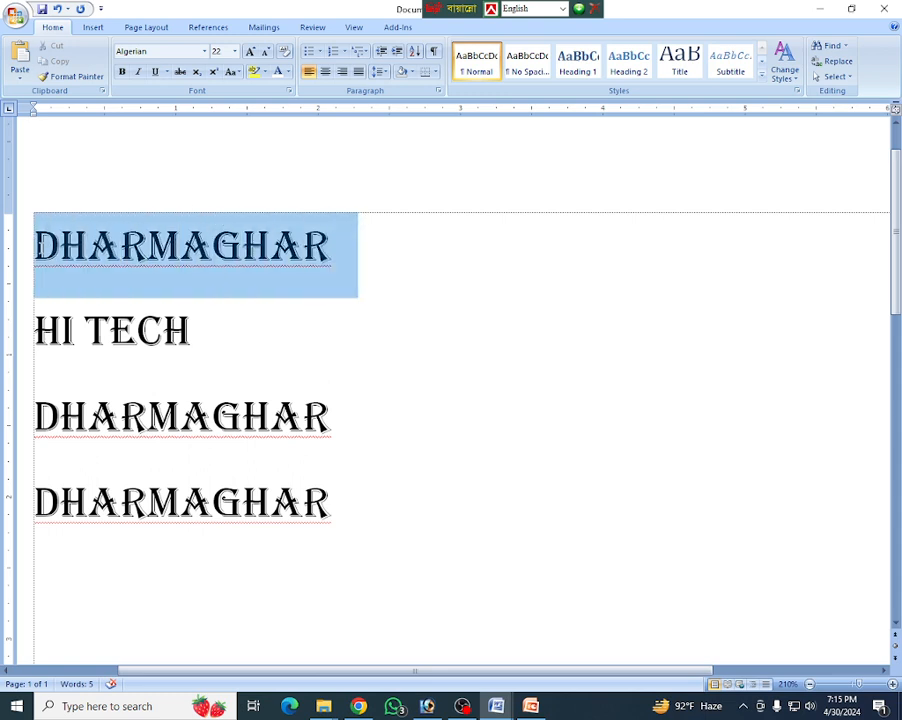
click(251, 56)
click(251, 56)
click(251, 56)
click(251, 56)
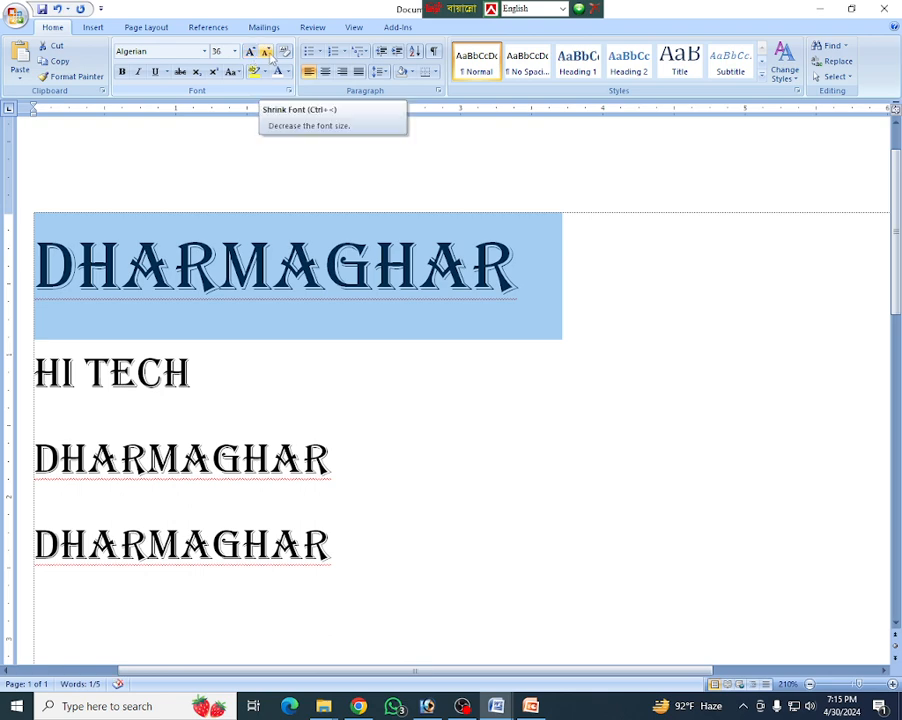
- Shrink the first "Dharmaghar" line to font size 20
click(267, 55)
click(267, 55)
click(267, 55)
click(267, 55)
click(267, 55)
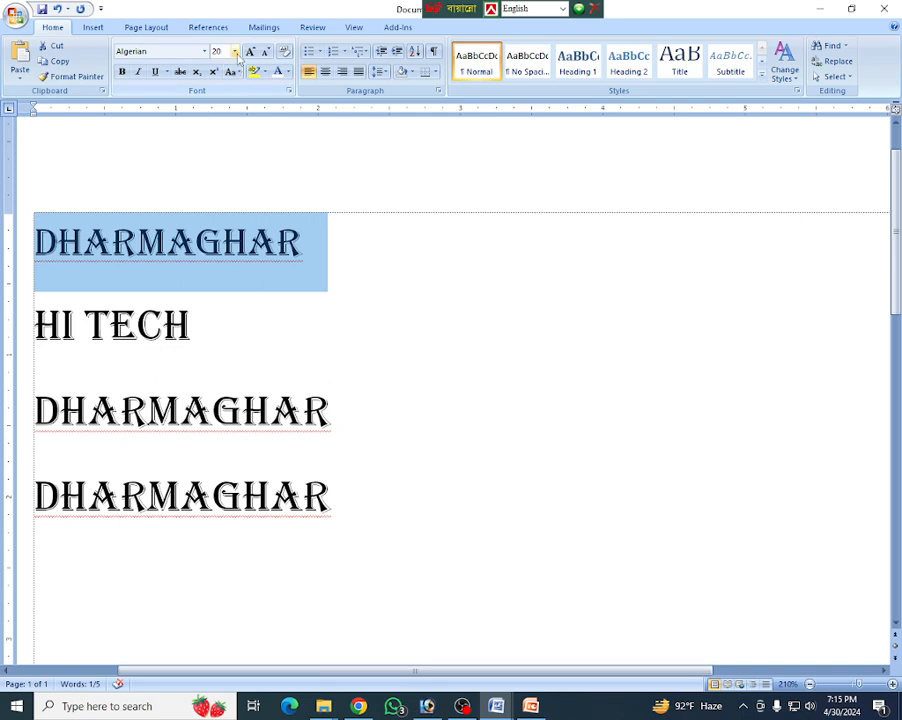
- Set the font size of the first "Dharmaghar" line to 28
click(235, 52)
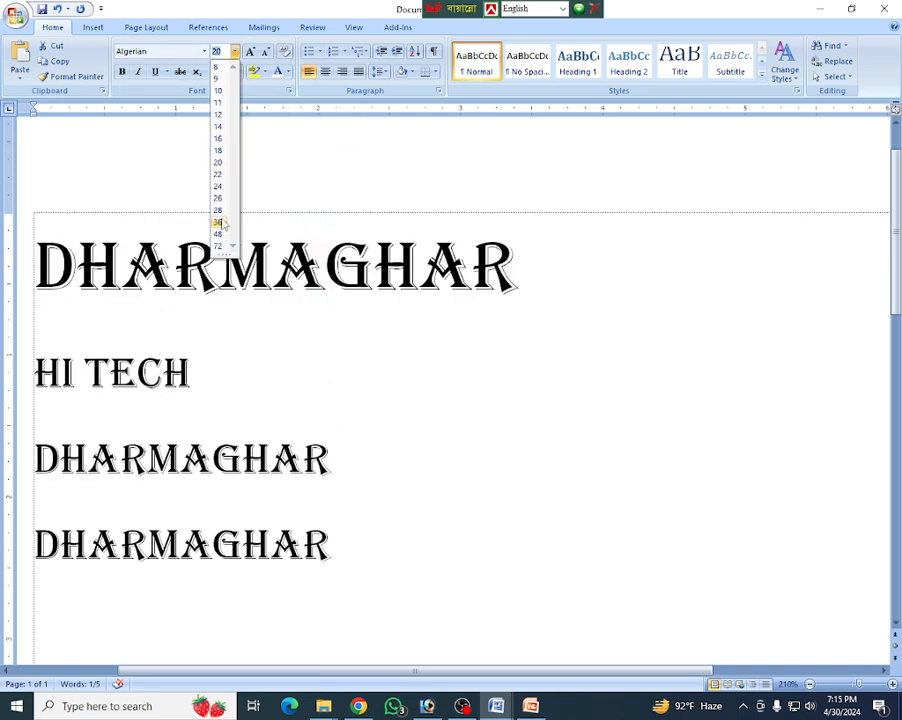
click(488, 350)
click(486, 354)
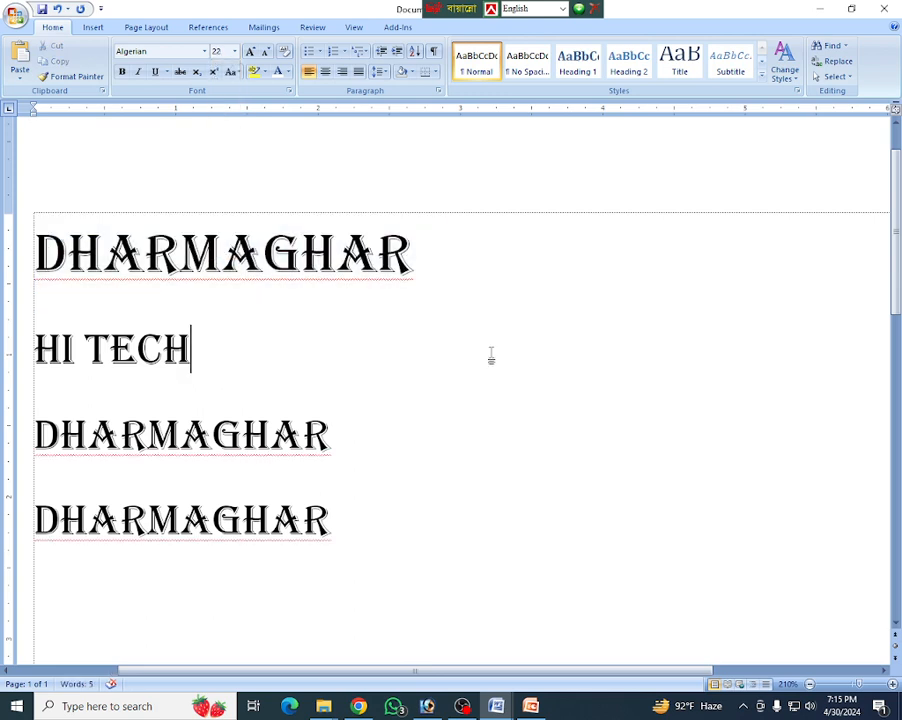
- Change the font of the first "Dharmaghar" line to Cambria (Headings)
click(430, 257)
drag(430, 257, 52, 264)
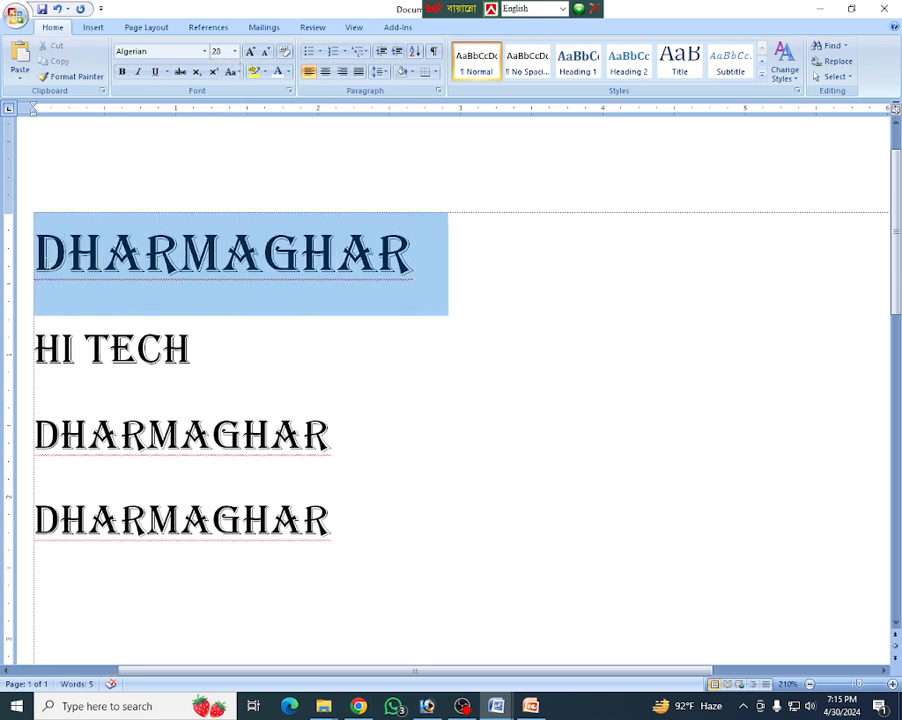
click(430, 285)
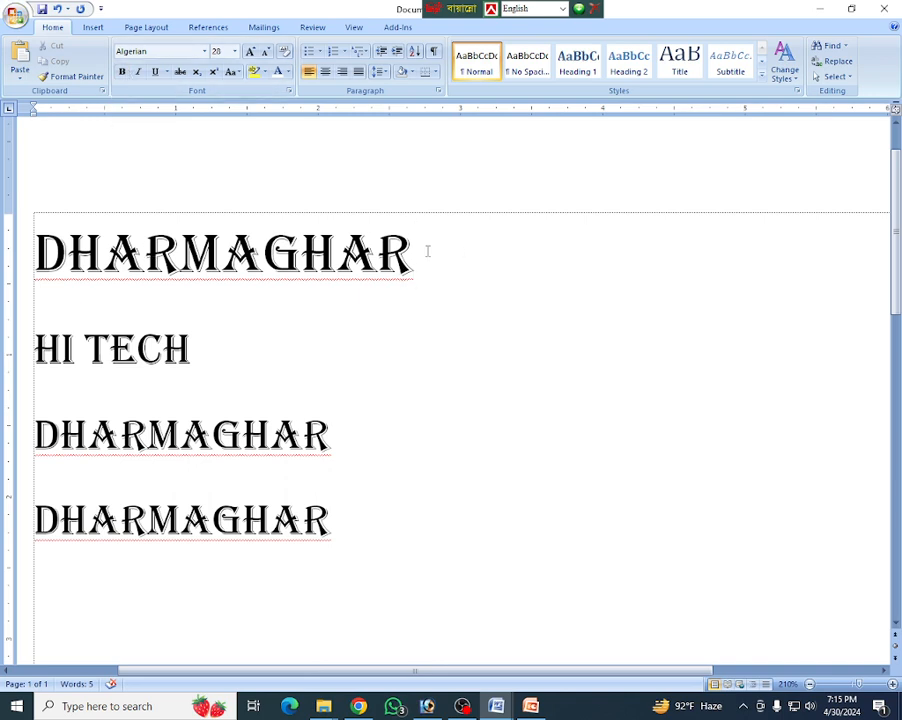
drag(427, 251, 25, 258)
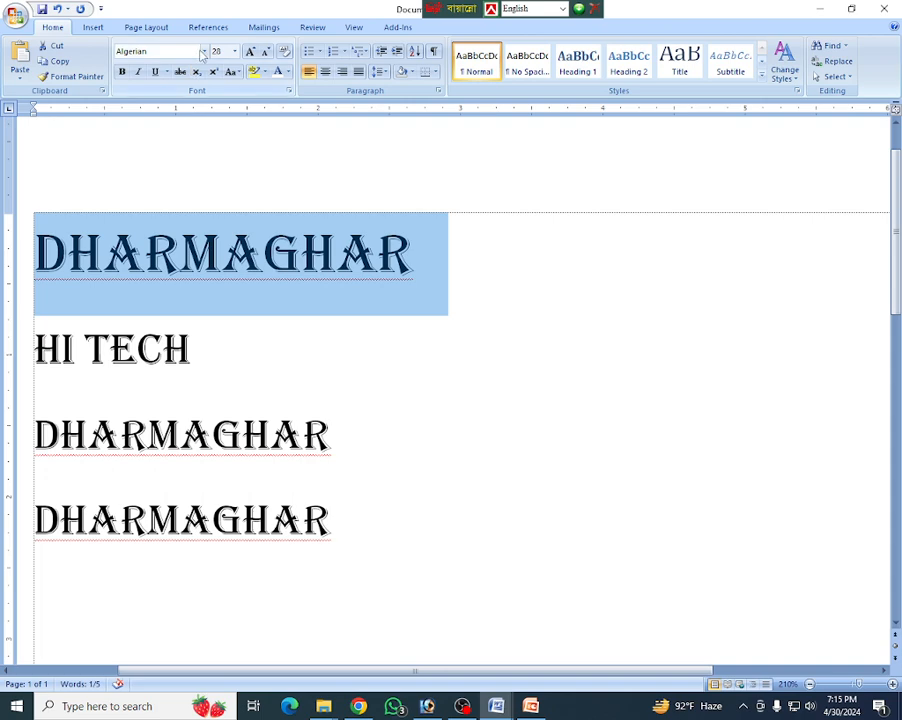
click(204, 51)
click(181, 84)
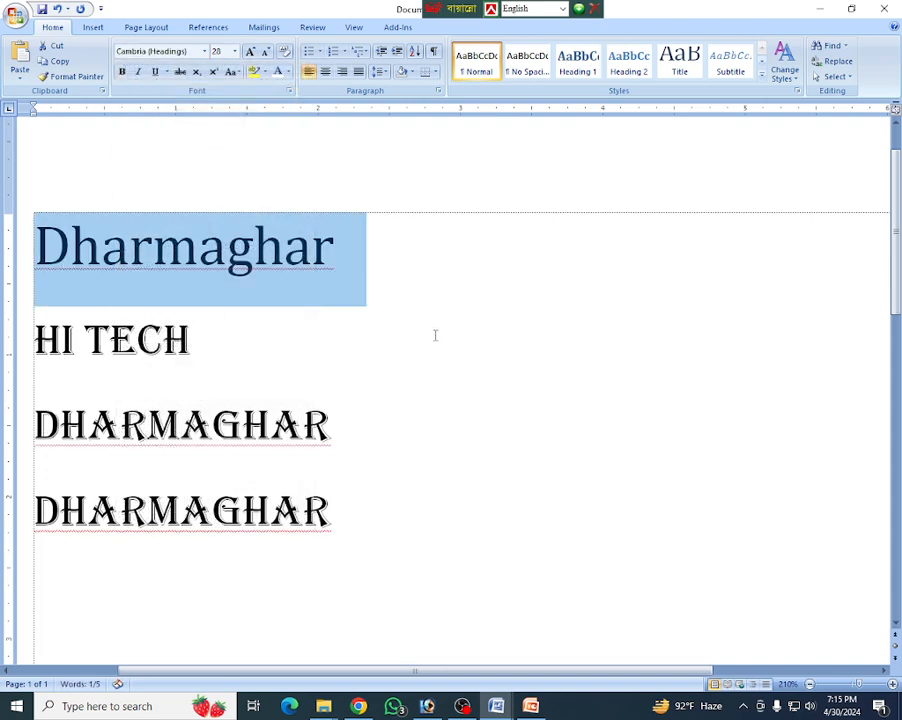
click(435, 335)
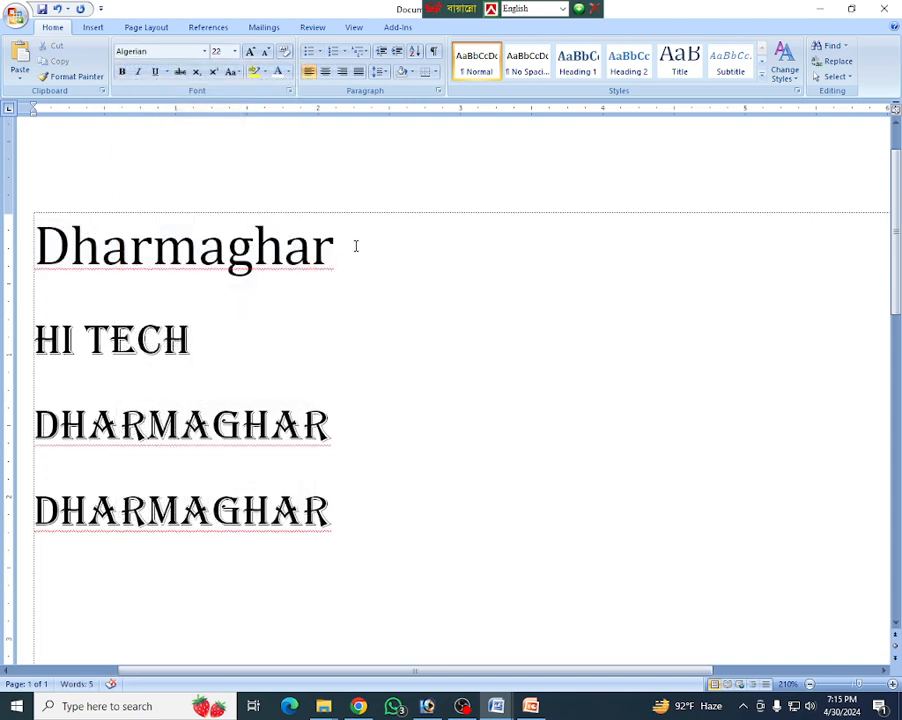
- Make the first "Dharmaghar" line bold
drag(355, 246, 25, 250)
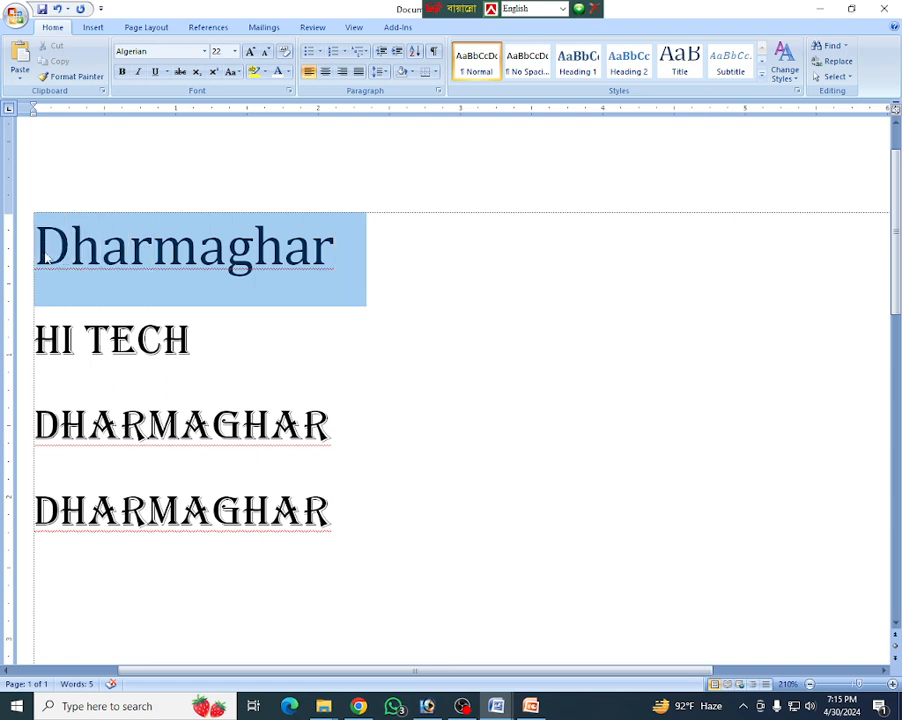
click(121, 72)
click(435, 258)
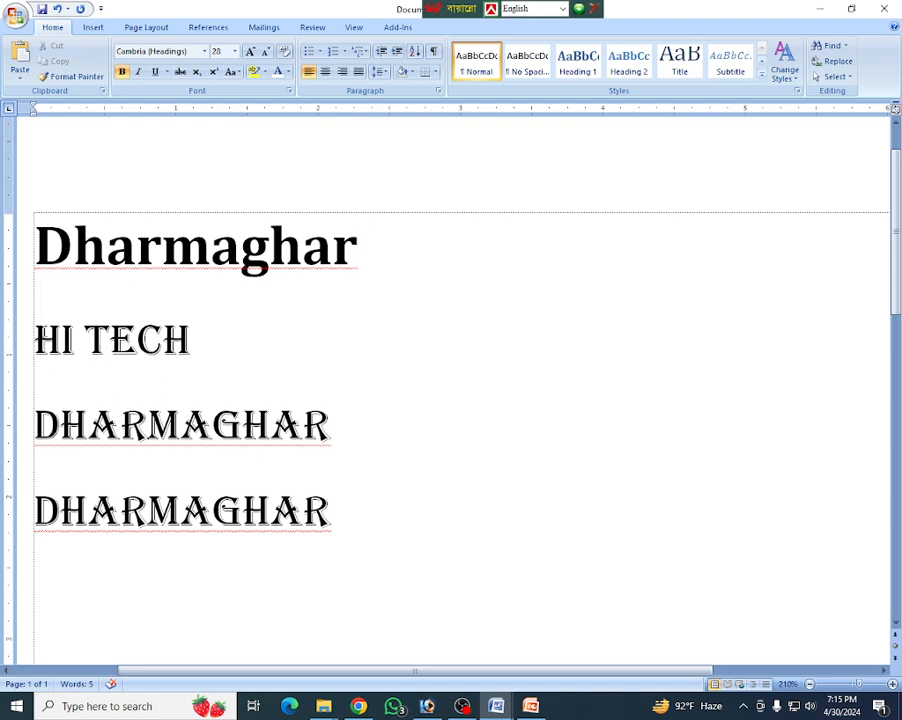
- Change the font of the "Hi Tech" line and the two lines below it to Cambria (Headings)
drag(18, 338, 18, 515)
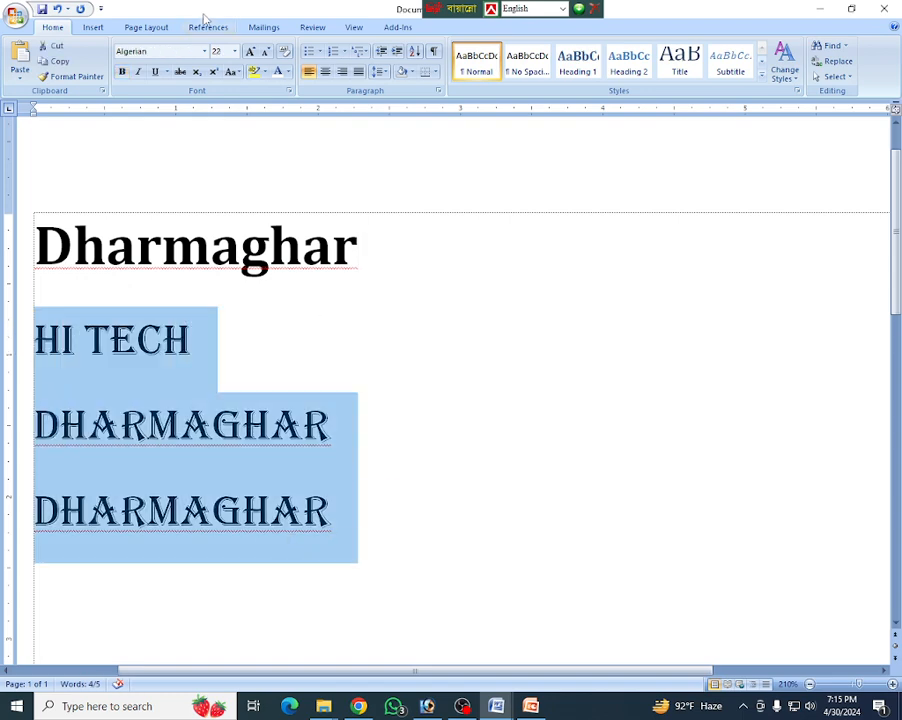
click(205, 51)
click(173, 84)
click(459, 348)
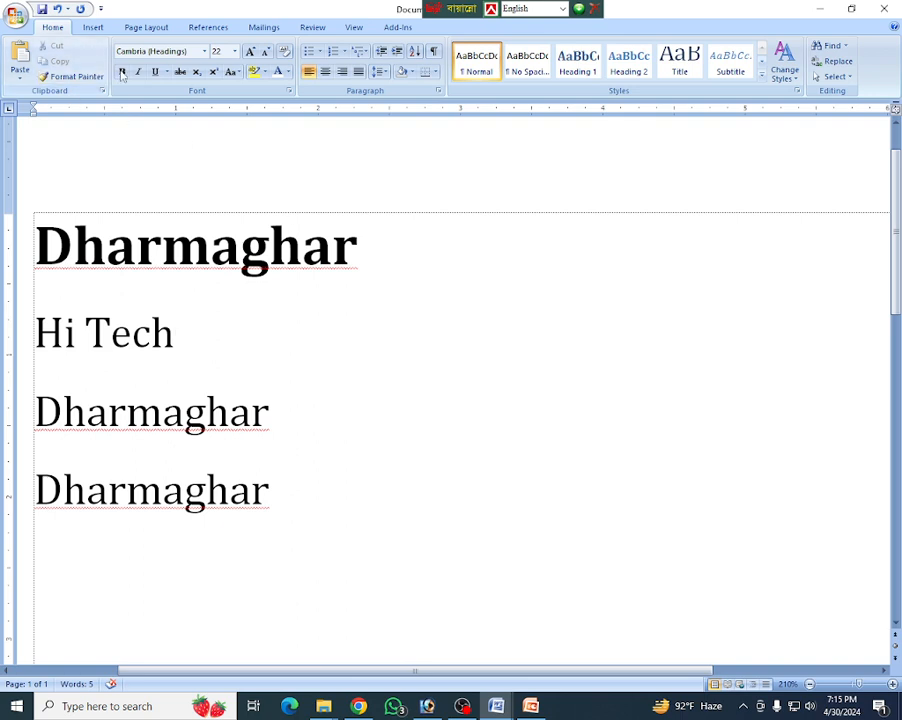
- Remove the bold formatting from the first "Dharmaghar" line
click(208, 271)
drag(398, 249, 28, 252)
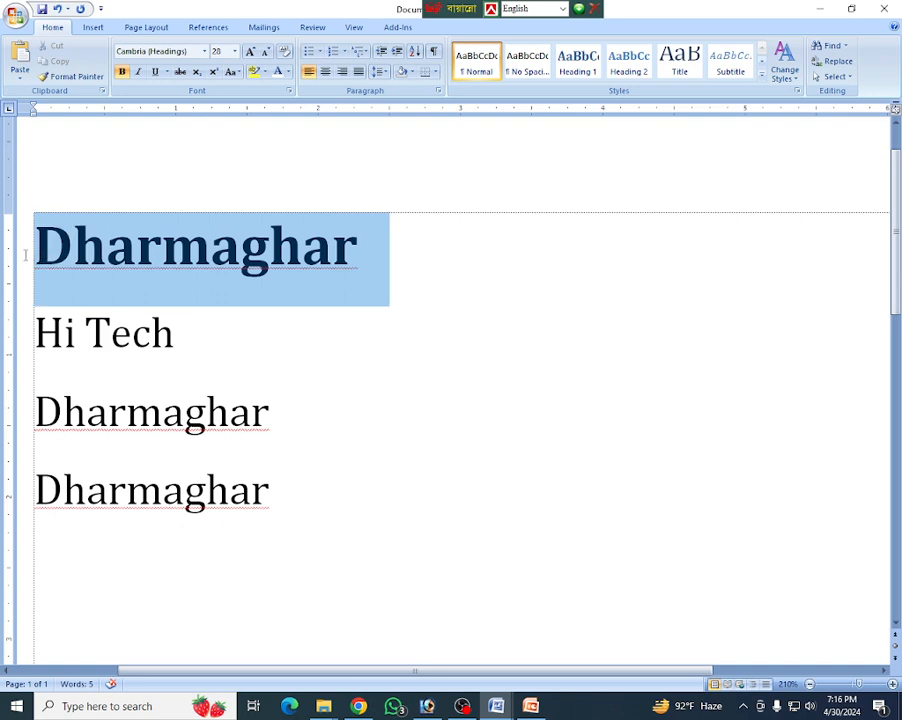
click(121, 72)
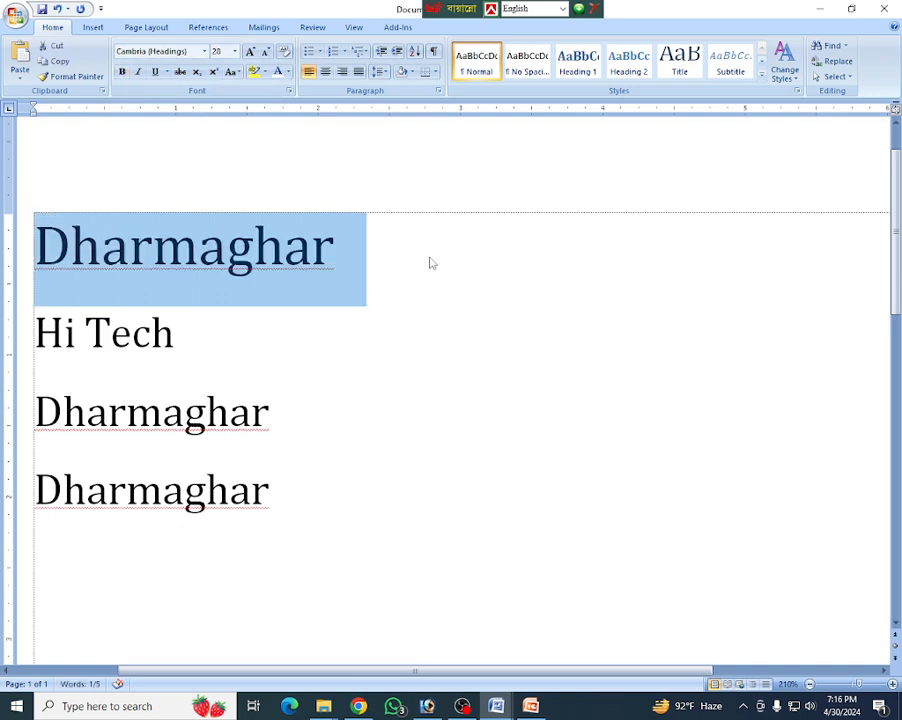
- Italicize the first "Dharmaghar" line
click(352, 248)
drag(352, 248, 5, 250)
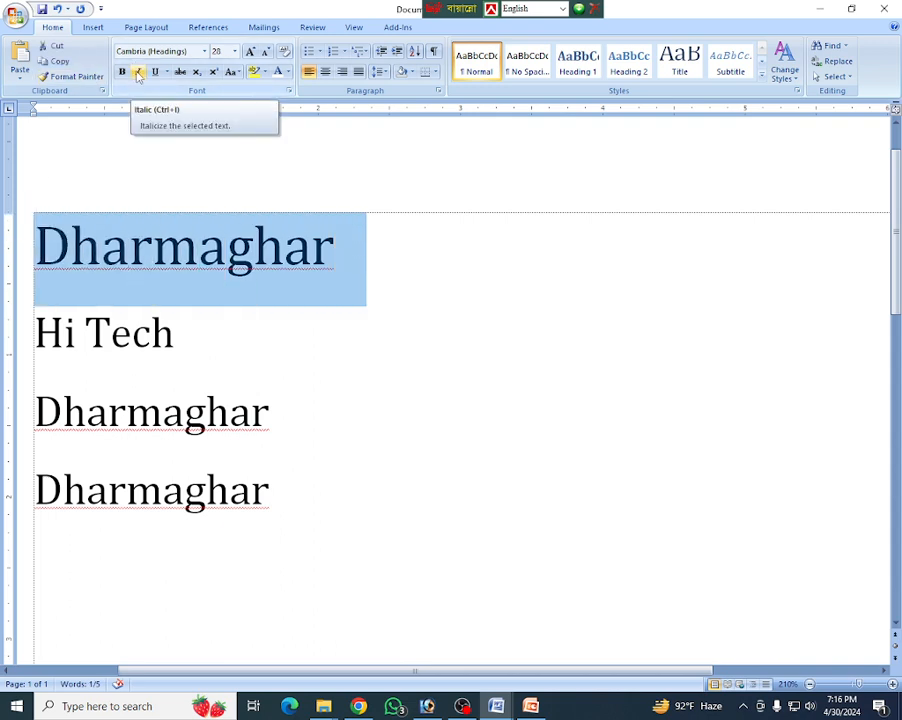
click(139, 76)
click(356, 312)
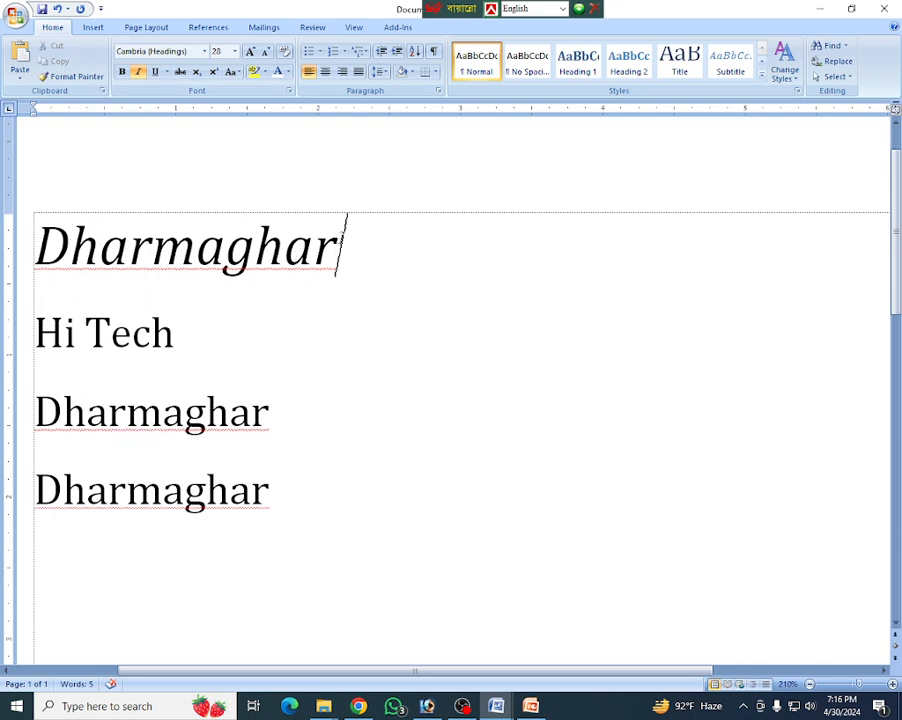
- Remove the italic formatting from the first "Dharmaghar" line
drag(349, 249, 43, 245)
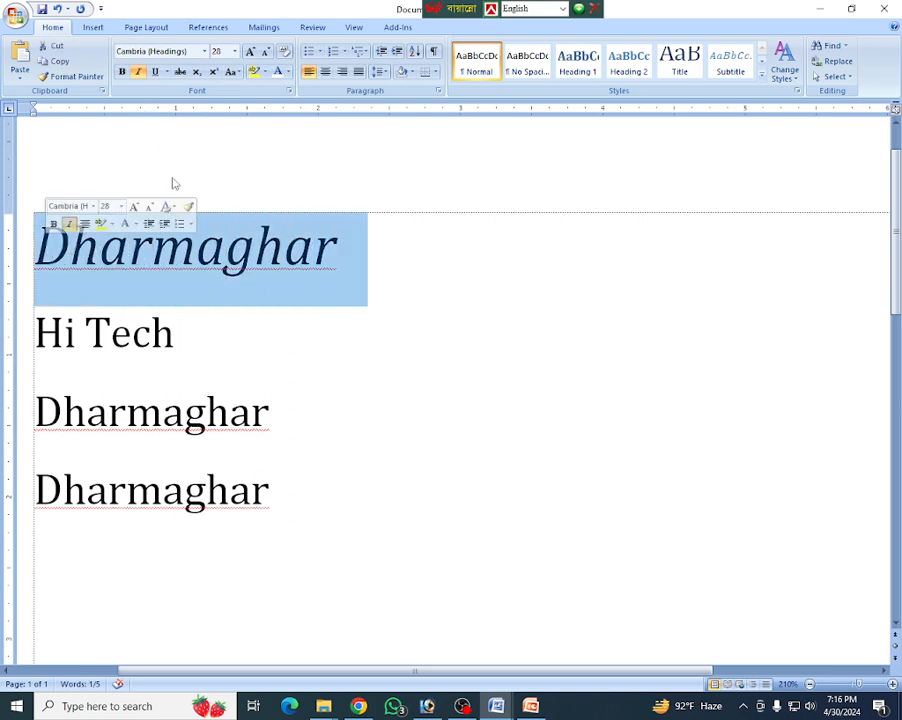
click(138, 72)
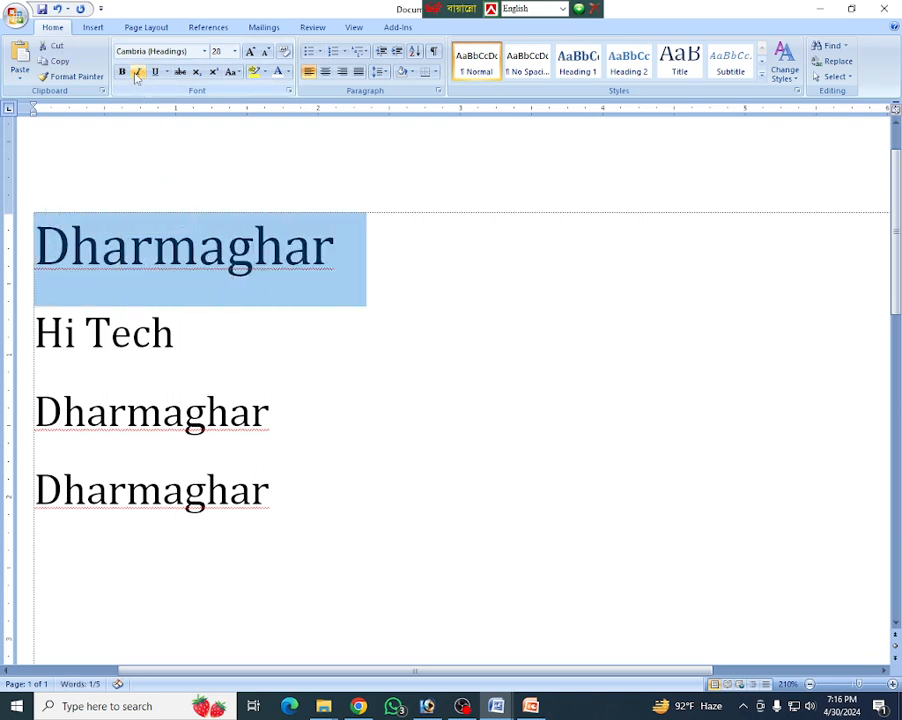
click(336, 256)
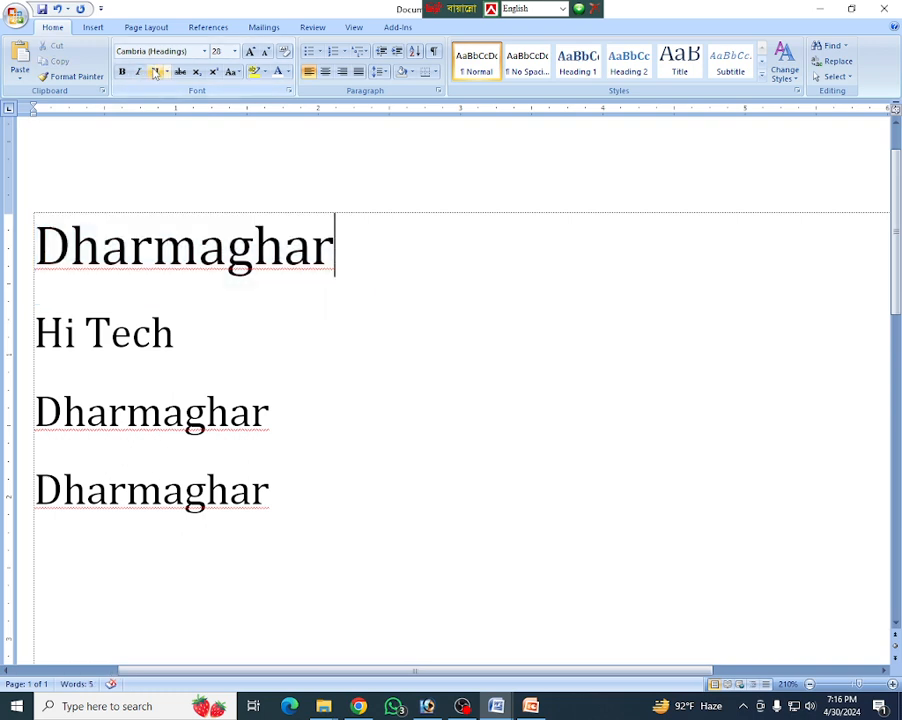
click(370, 309)
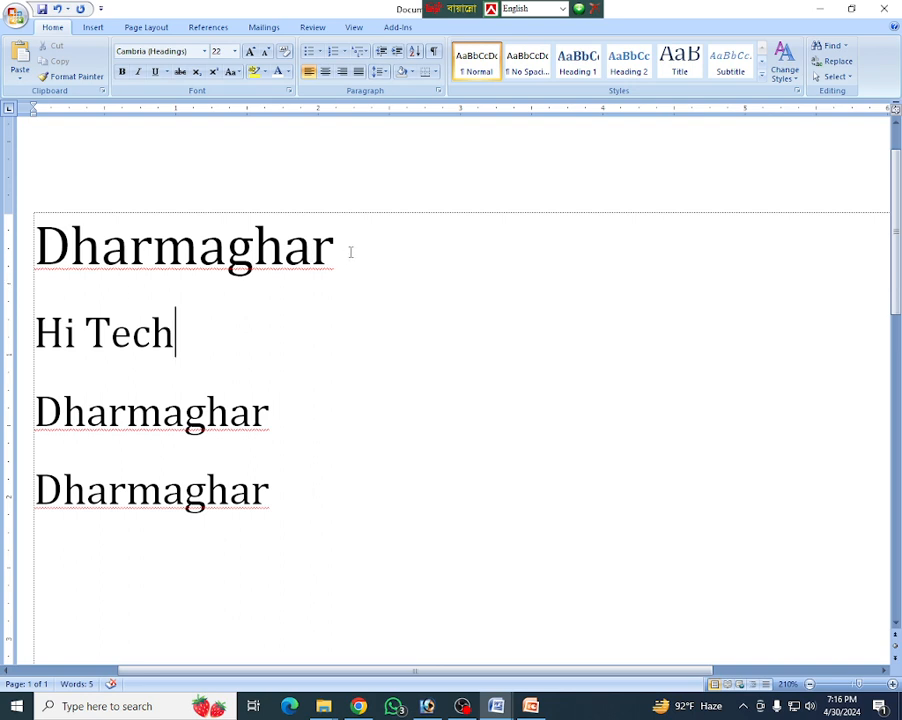
- Underline the first "Dharmaghar" line
drag(350, 252, 24, 254)
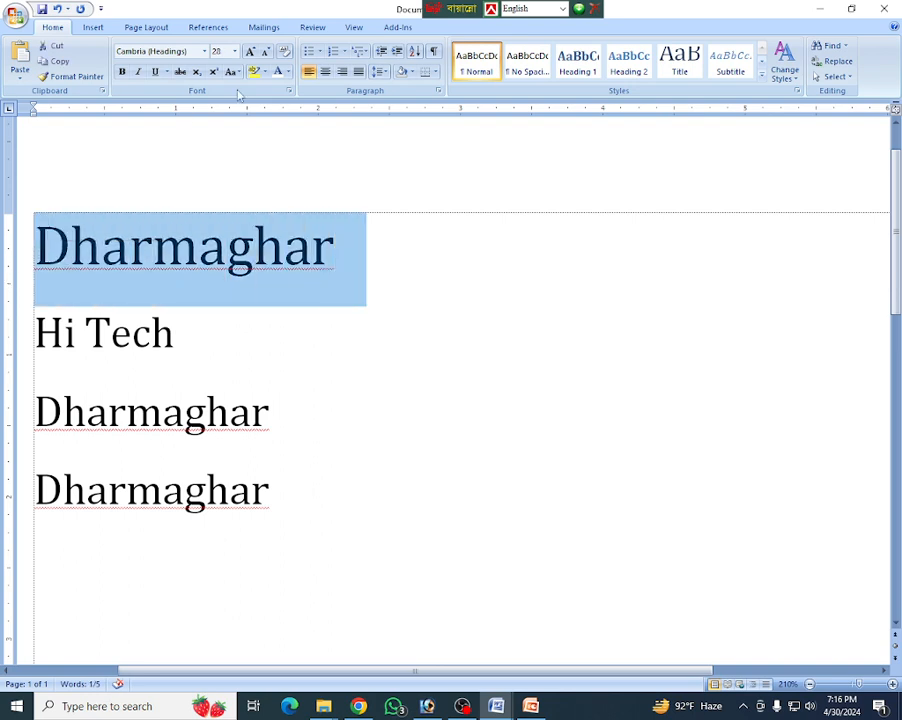
click(155, 73)
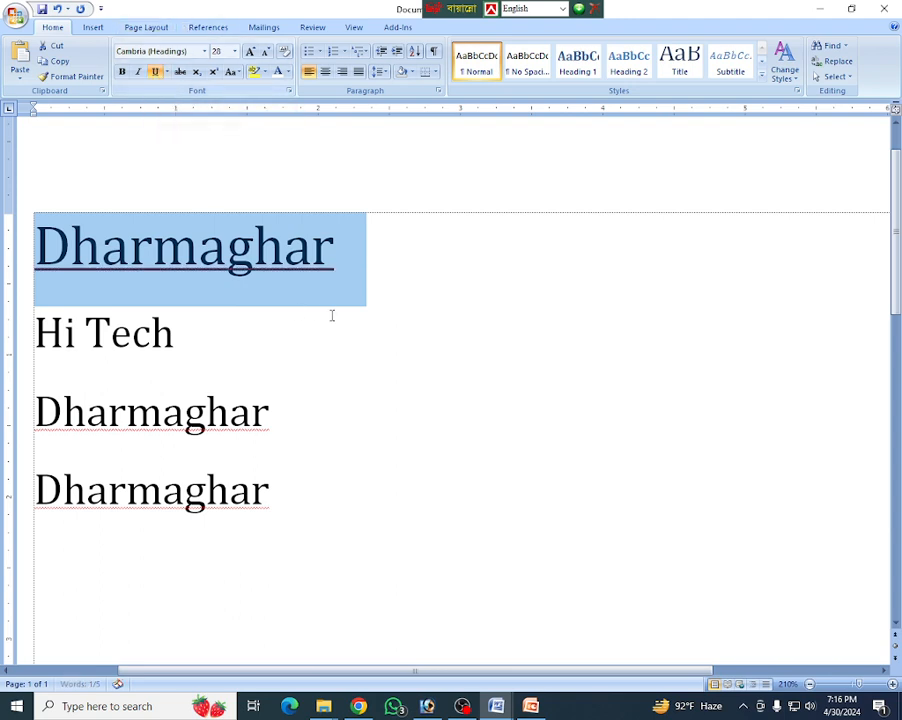
click(386, 316)
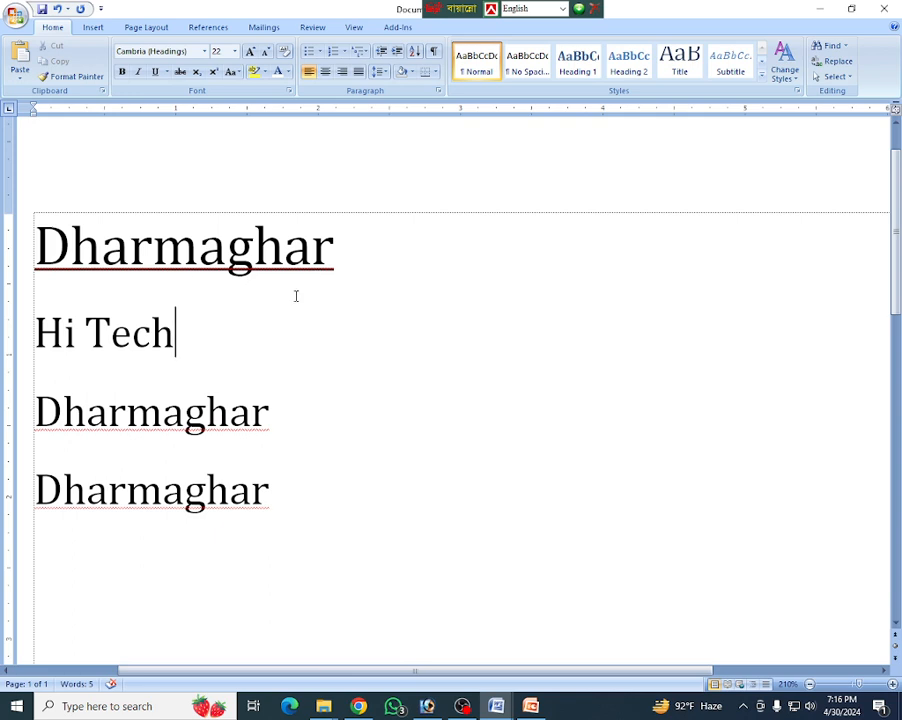
- Remove the underline from the first "Dharmaghar" line
drag(368, 256, 31, 247)
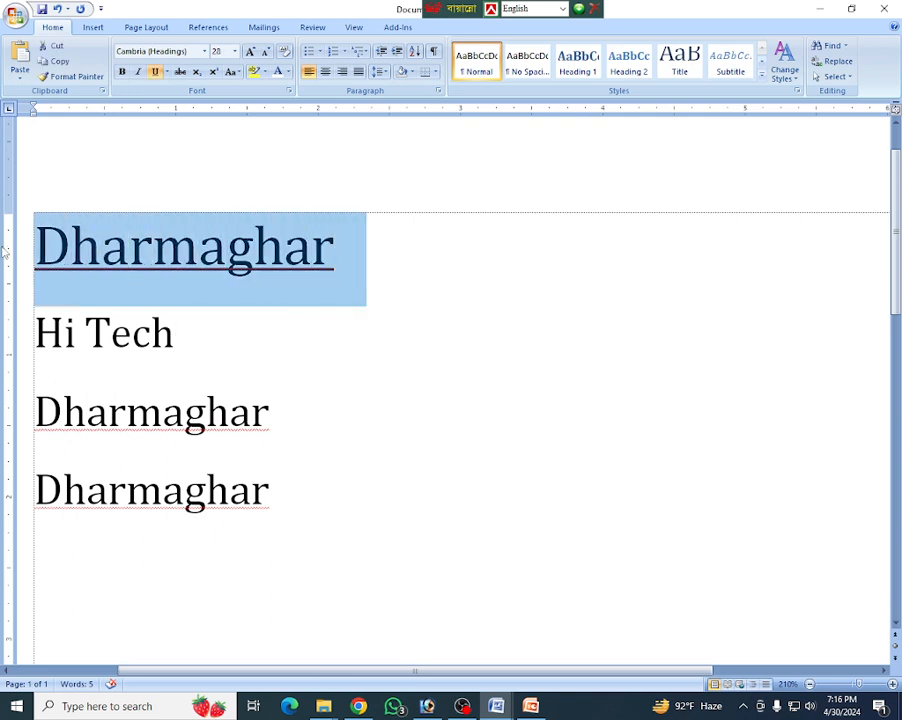
click(155, 73)
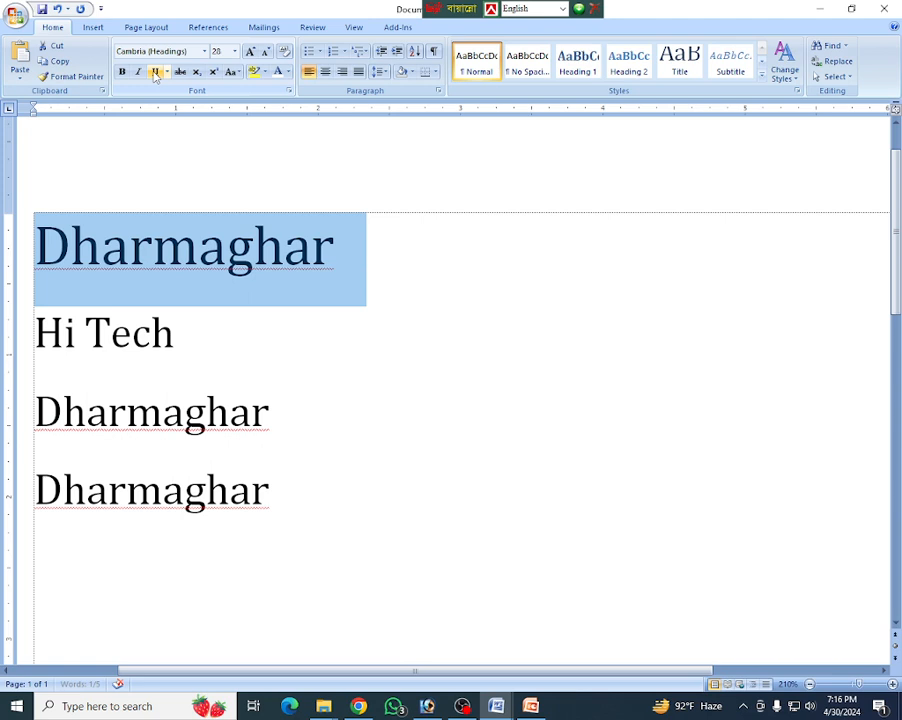
click(450, 322)
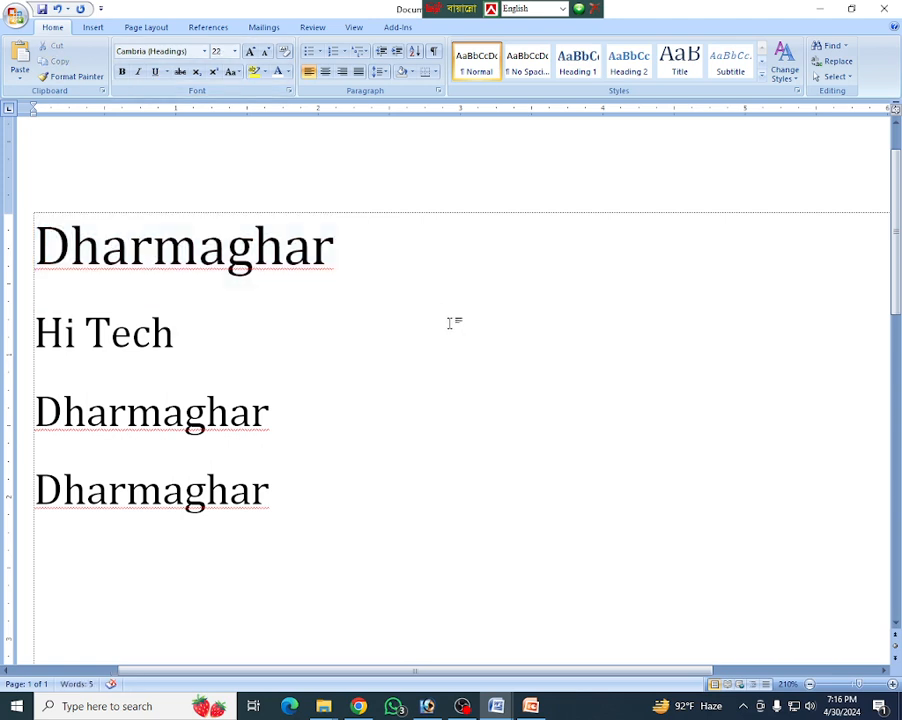
- Underline the first "Dharmaghar" line again and apply the dot-dash underline style to it
drag(344, 252, 34, 250)
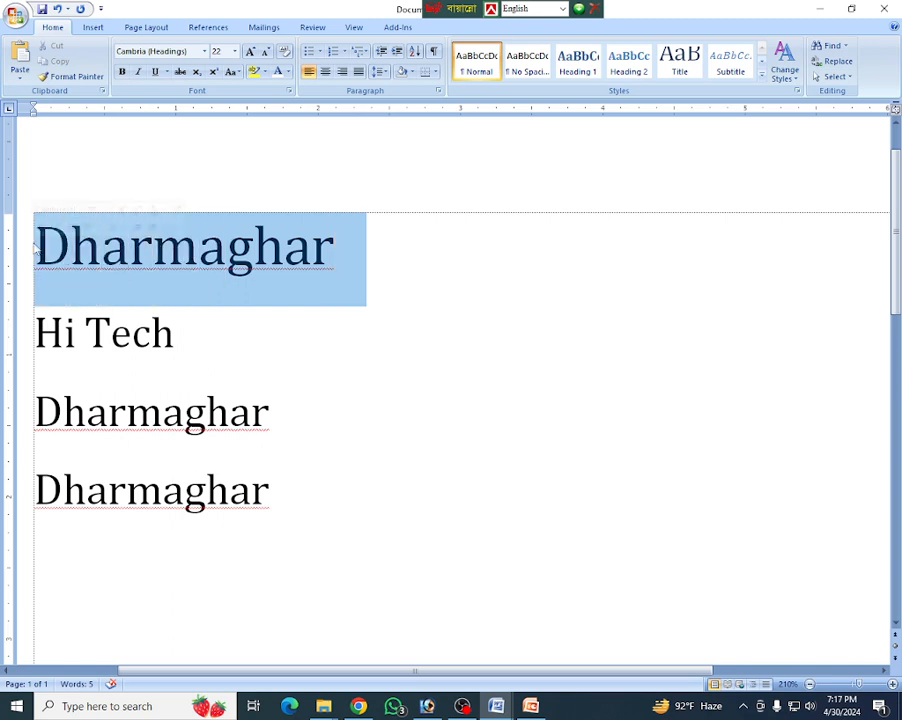
click(155, 71)
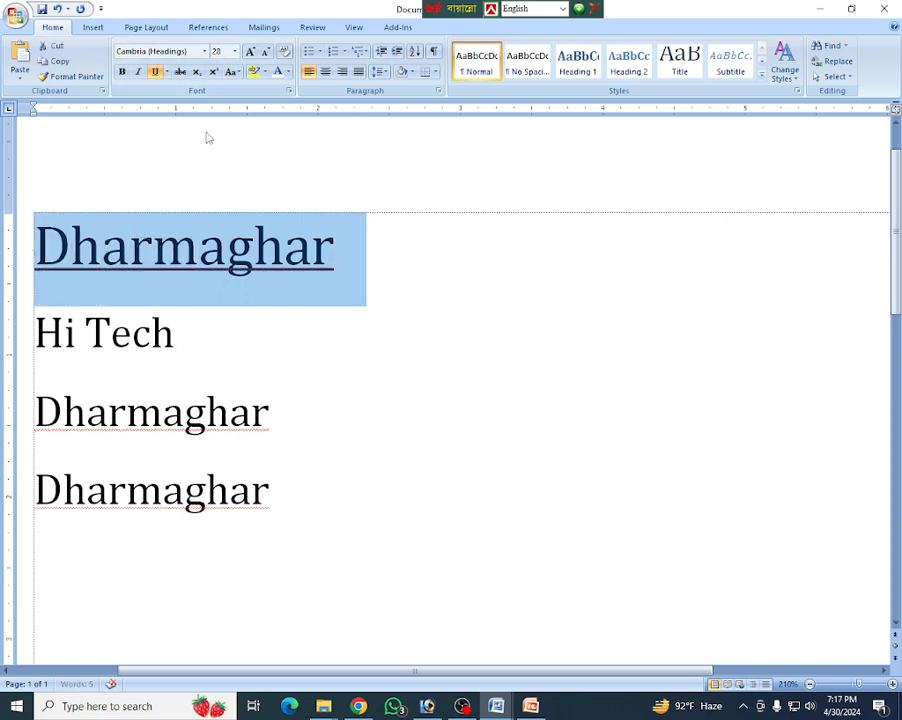
click(168, 73)
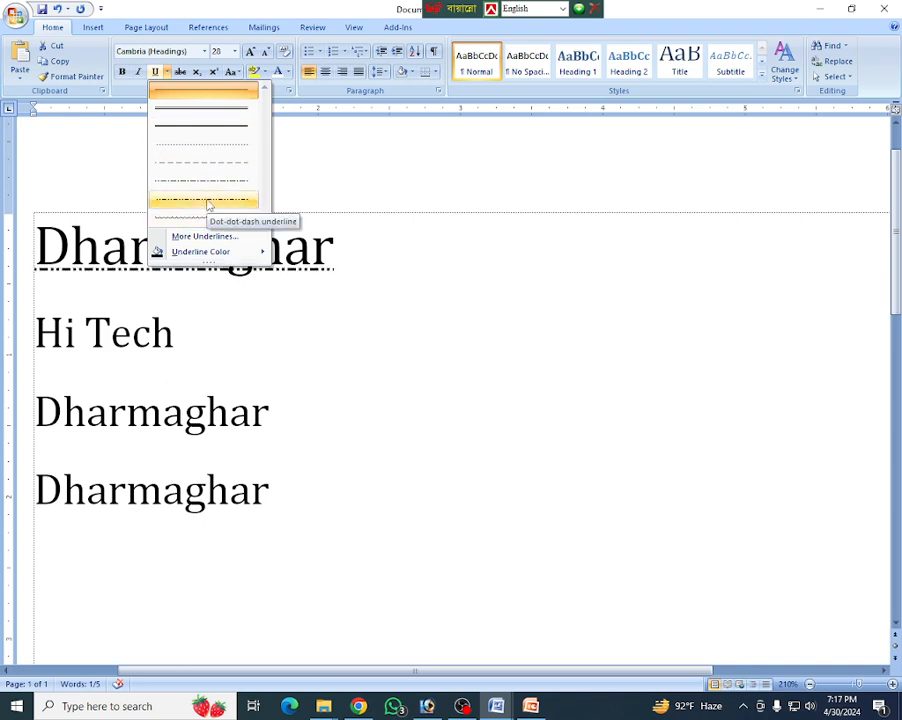
click(208, 181)
click(356, 290)
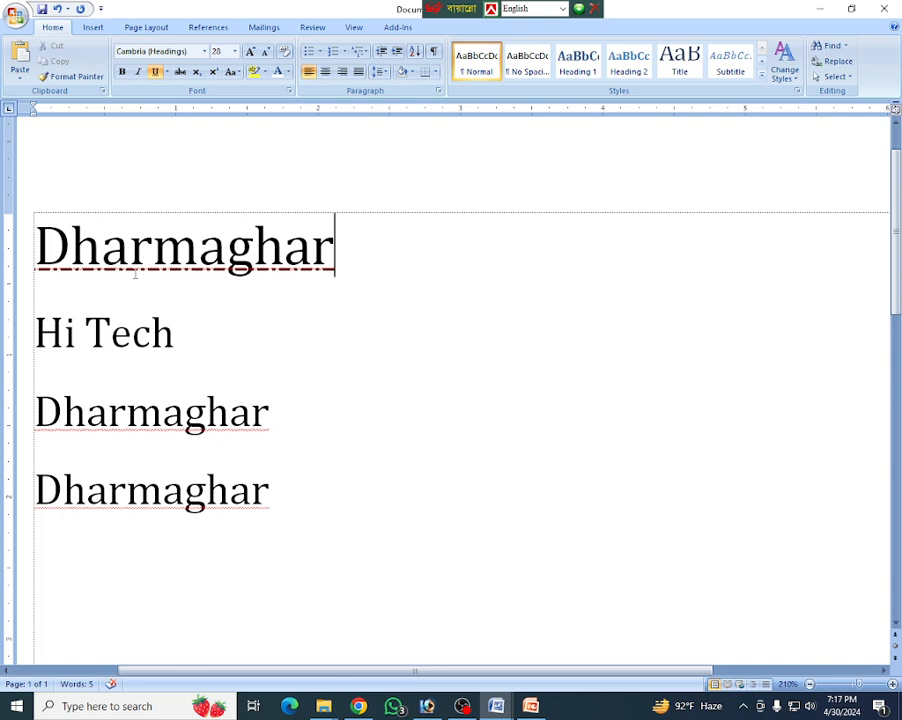
- Switch the underline of the first "Dharmaghar" line to the plain single-line style
triple_click(306, 265)
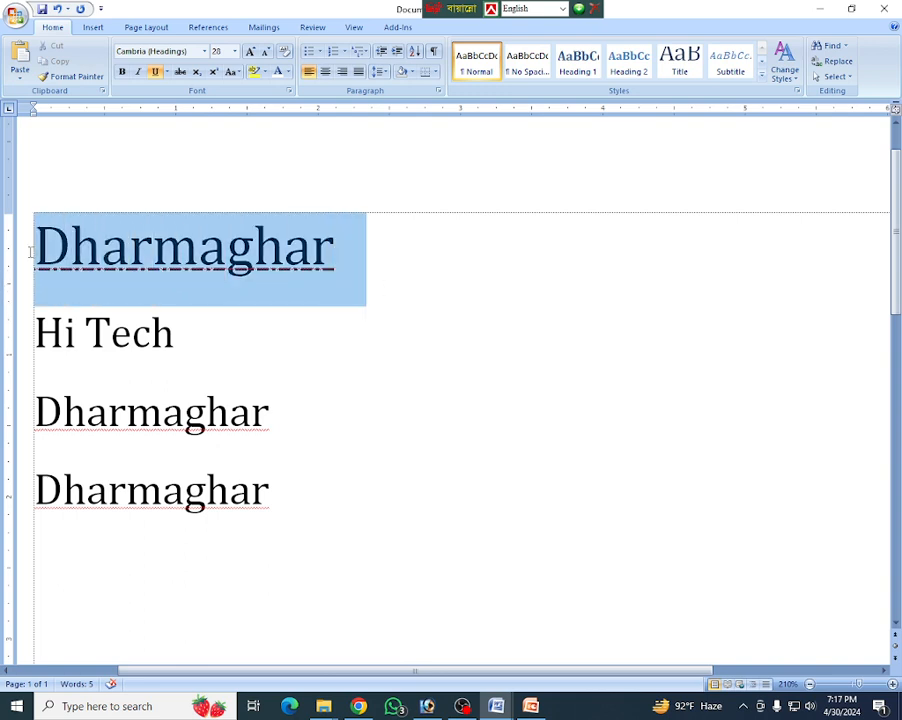
click(166, 72)
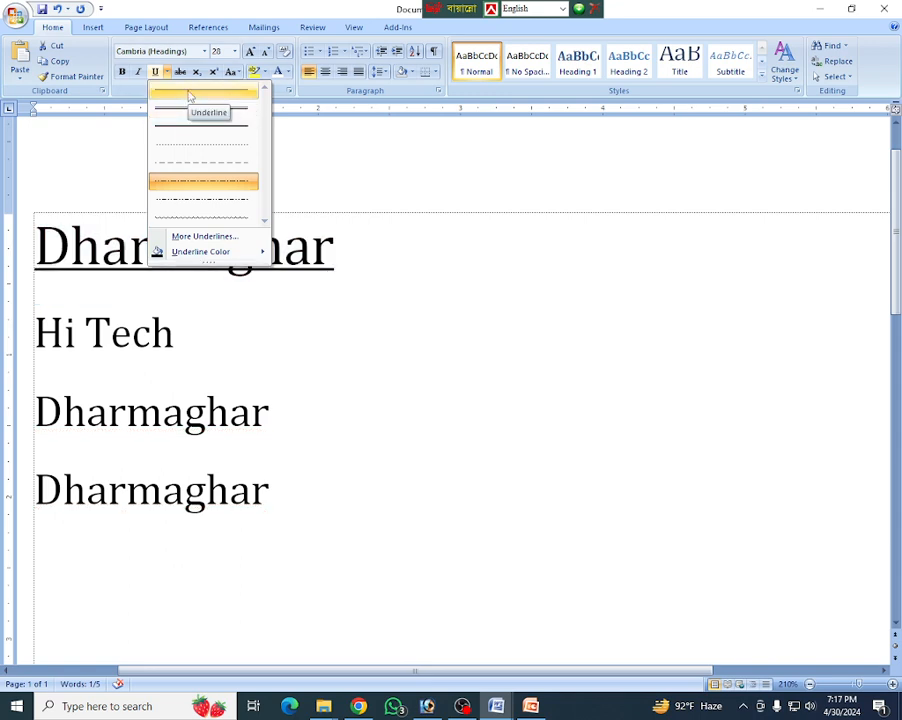
click(190, 96)
click(176, 333)
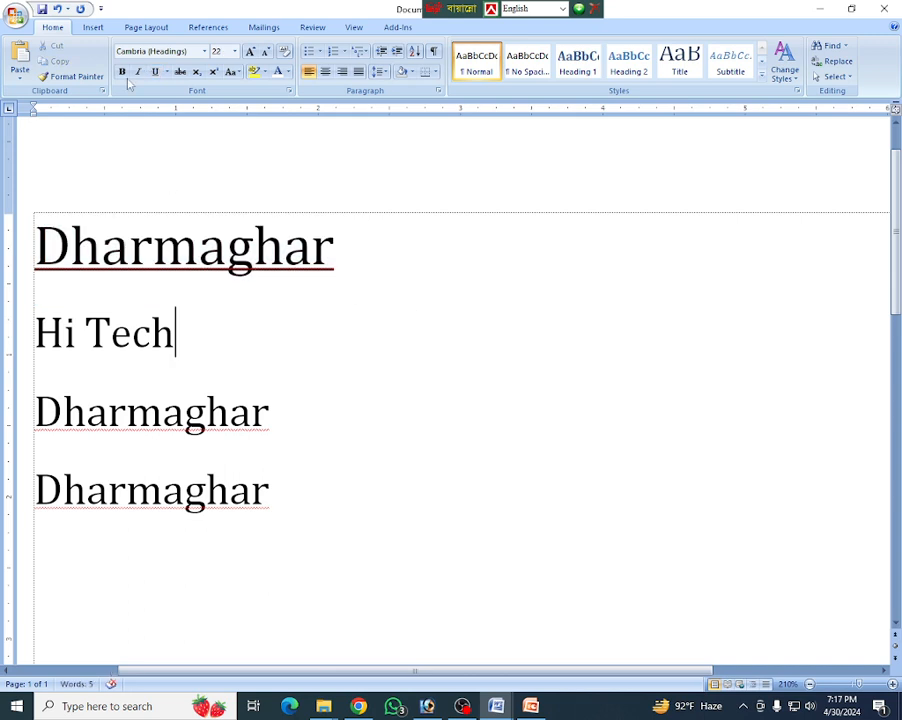
click(167, 72)
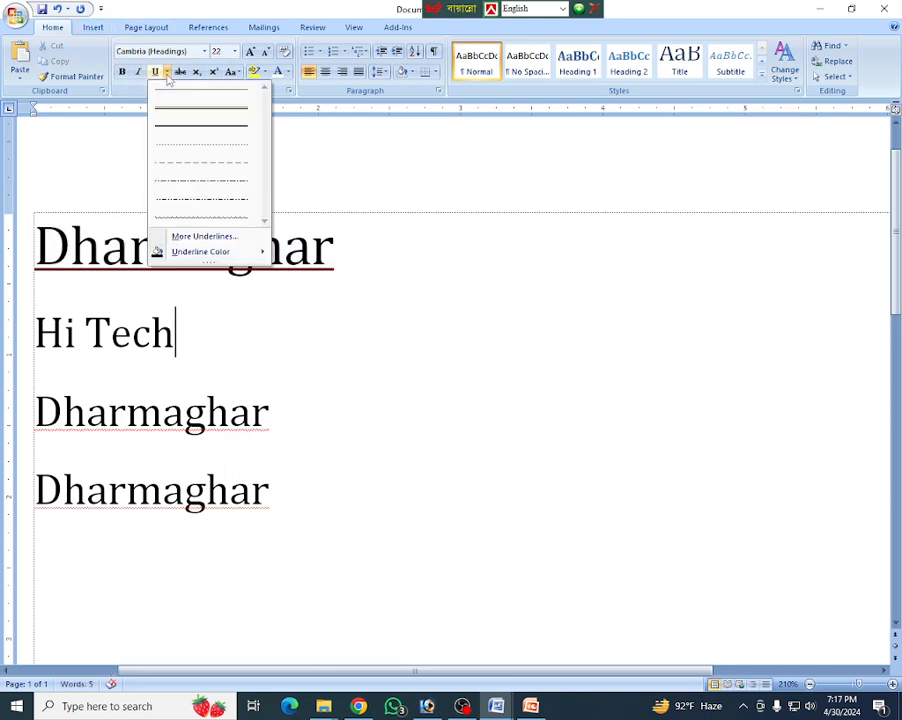
click(360, 264)
click(356, 259)
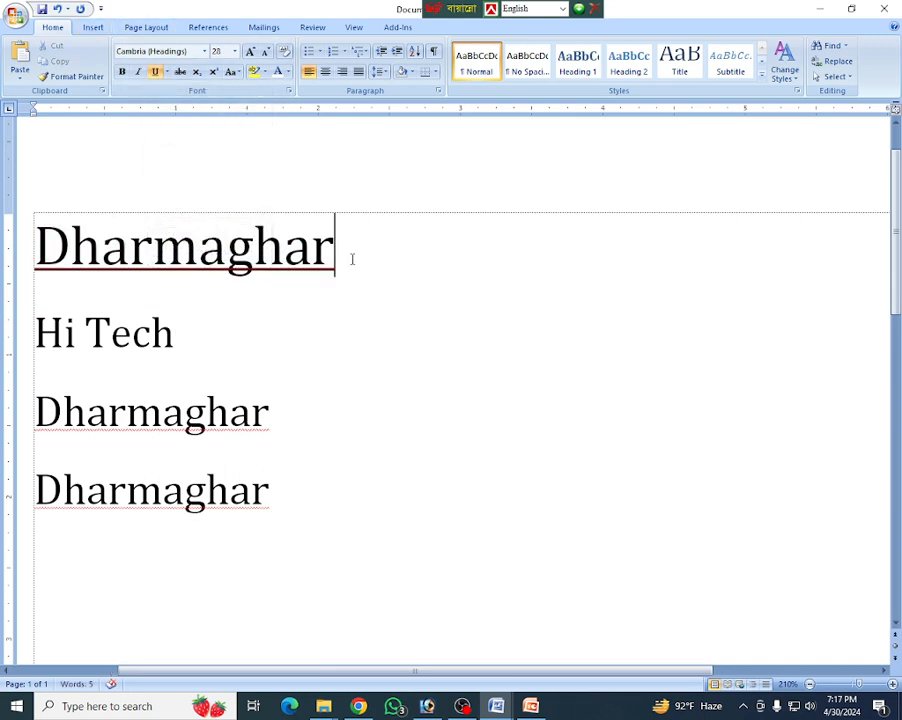
- Toggle the underline of the first "Dharmaghar" line off and on, and set its underline colour to red
drag(352, 259, 35, 250)
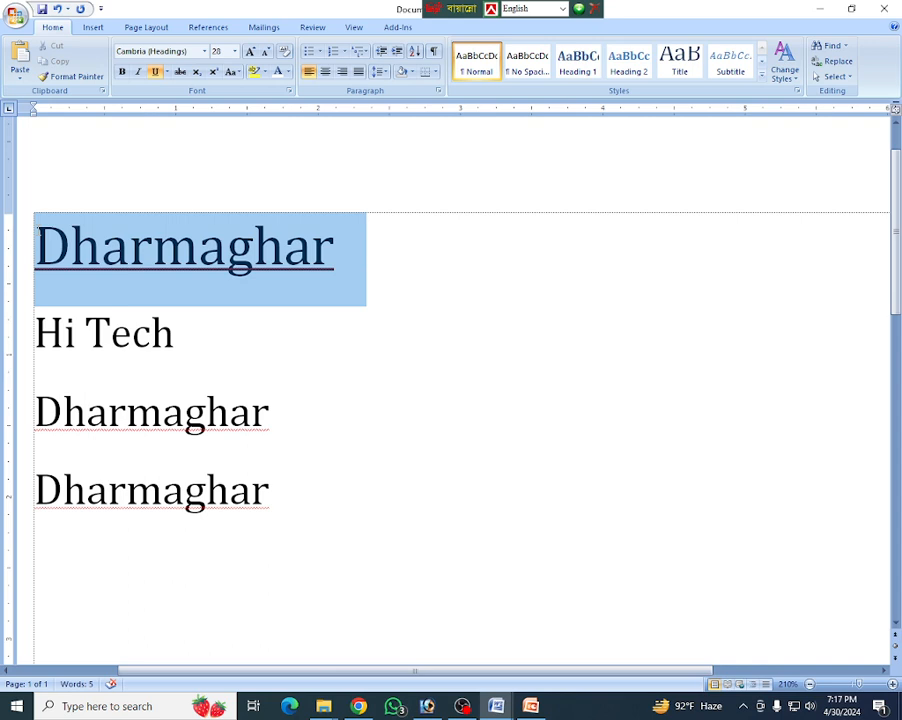
click(154, 73)
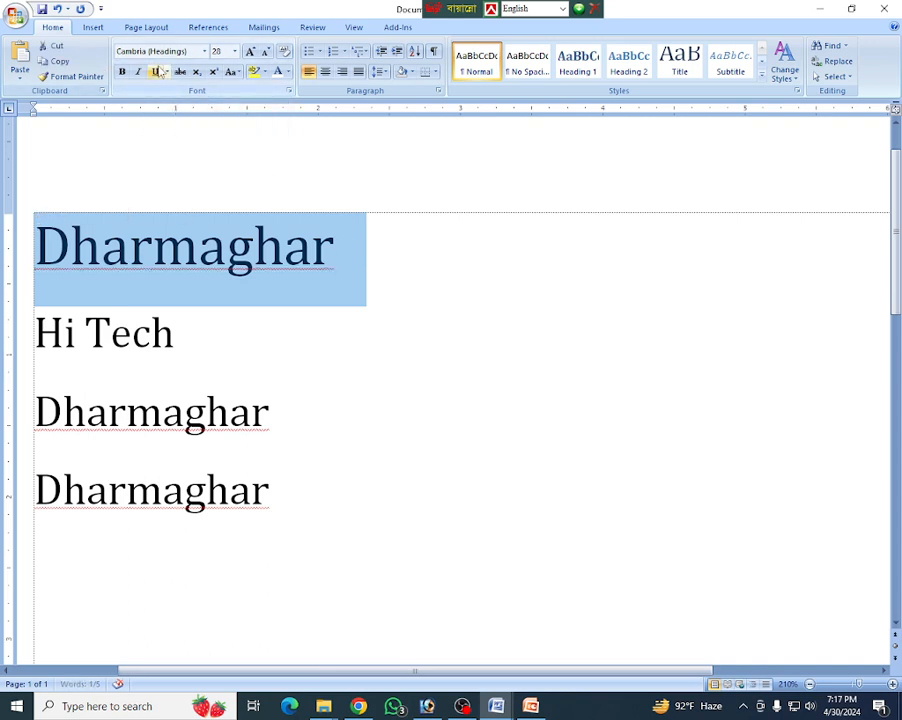
click(154, 73)
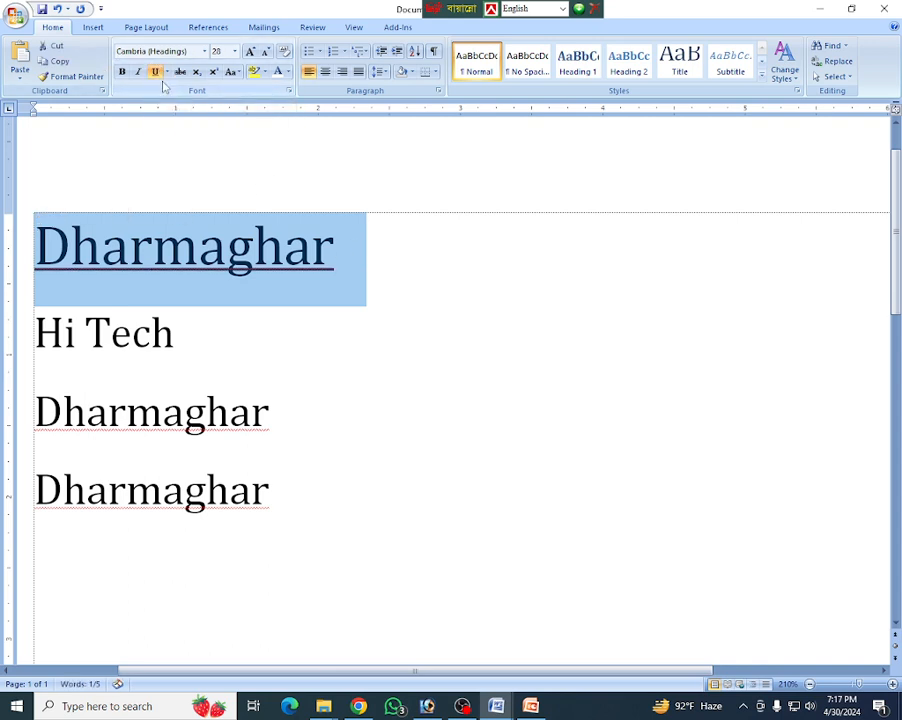
click(168, 73)
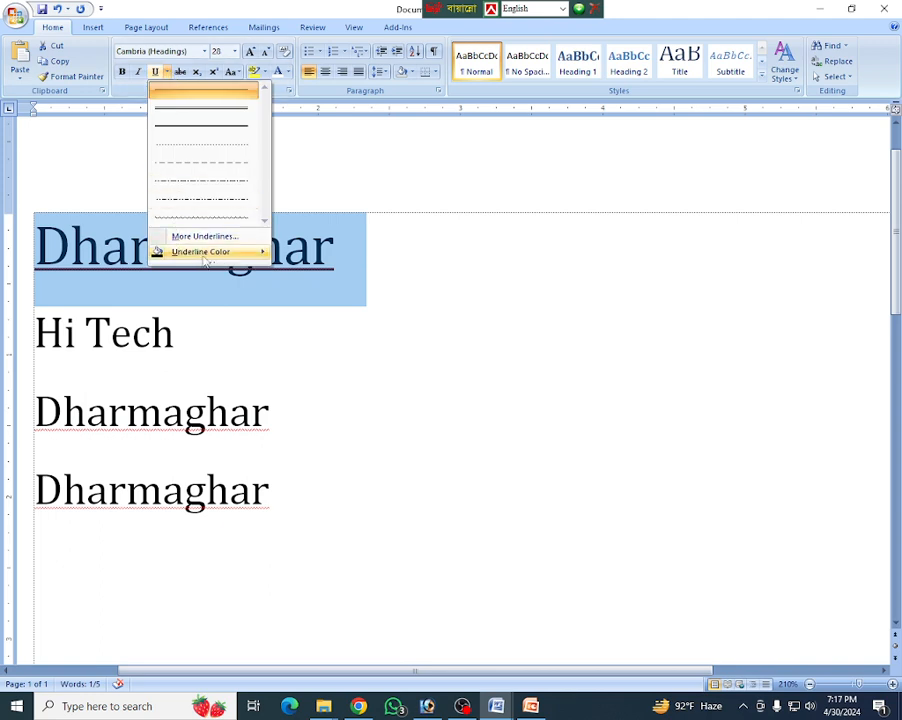
mouse_move(190, 258)
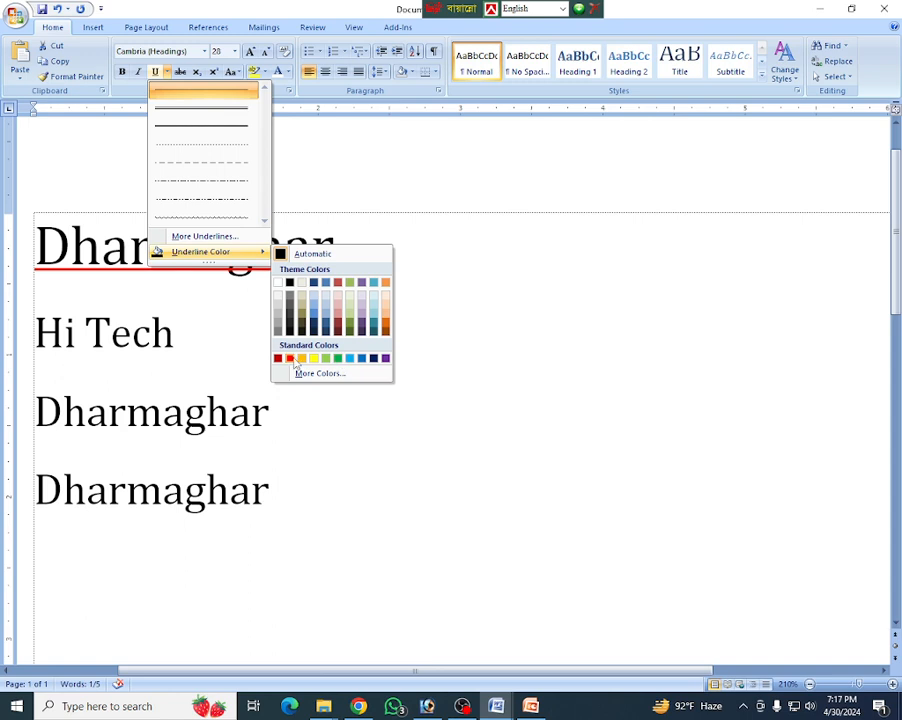
click(291, 359)
click(416, 336)
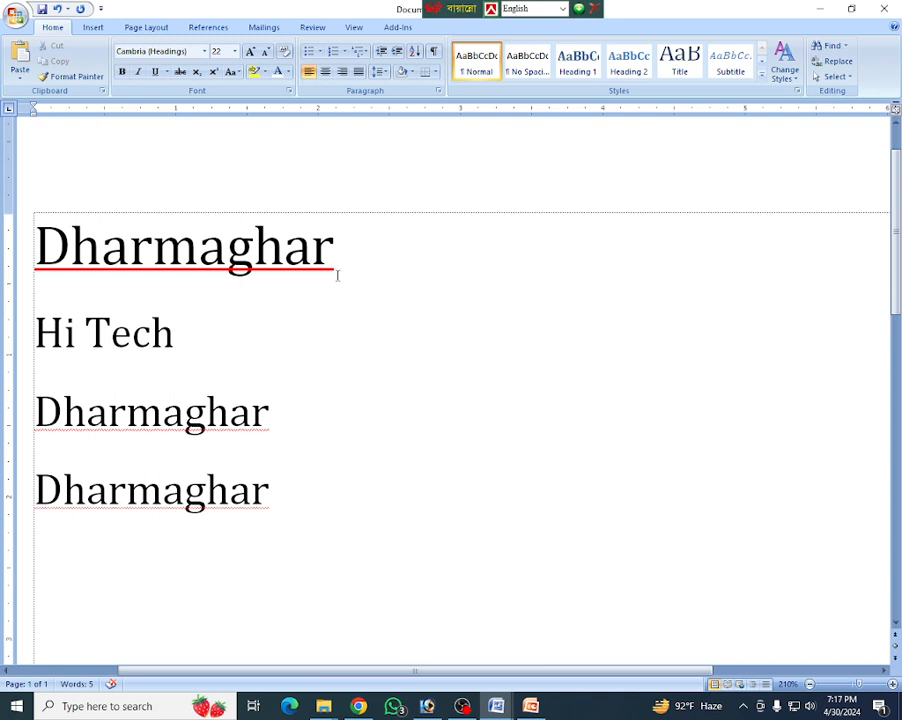
- Reset the underline colour of the first "Dharmaghar" line to Automatic and remove the underline
drag(355, 267, 24, 260)
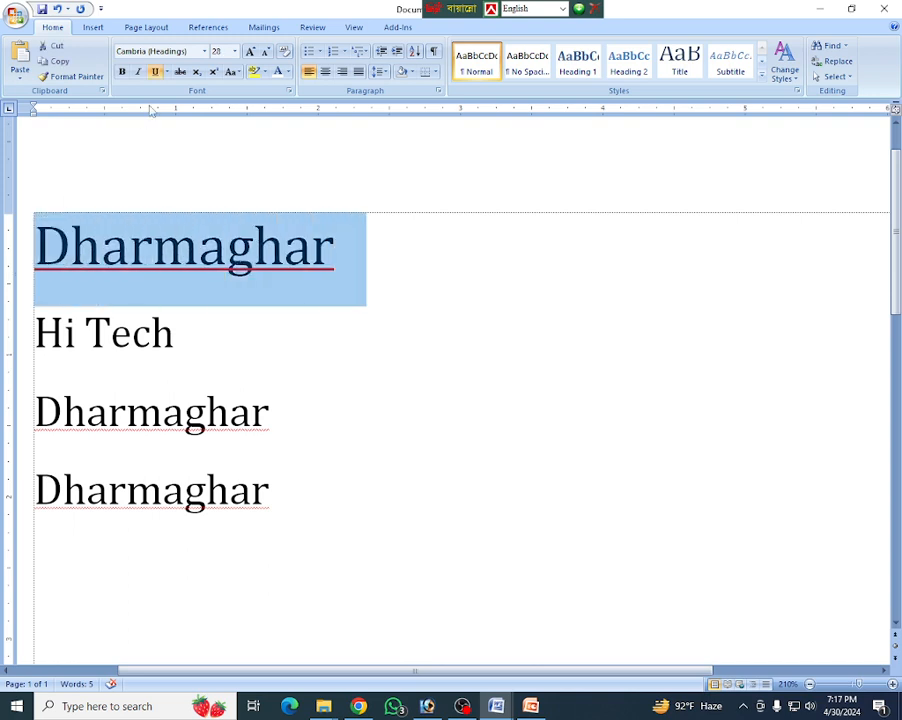
click(167, 72)
mouse_move(205, 251)
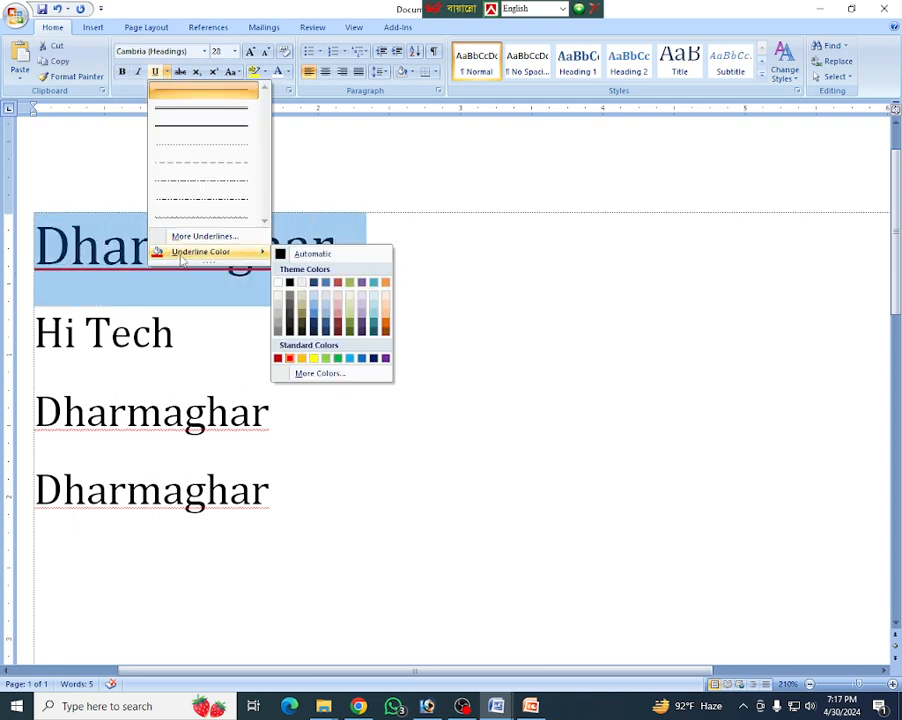
click(306, 256)
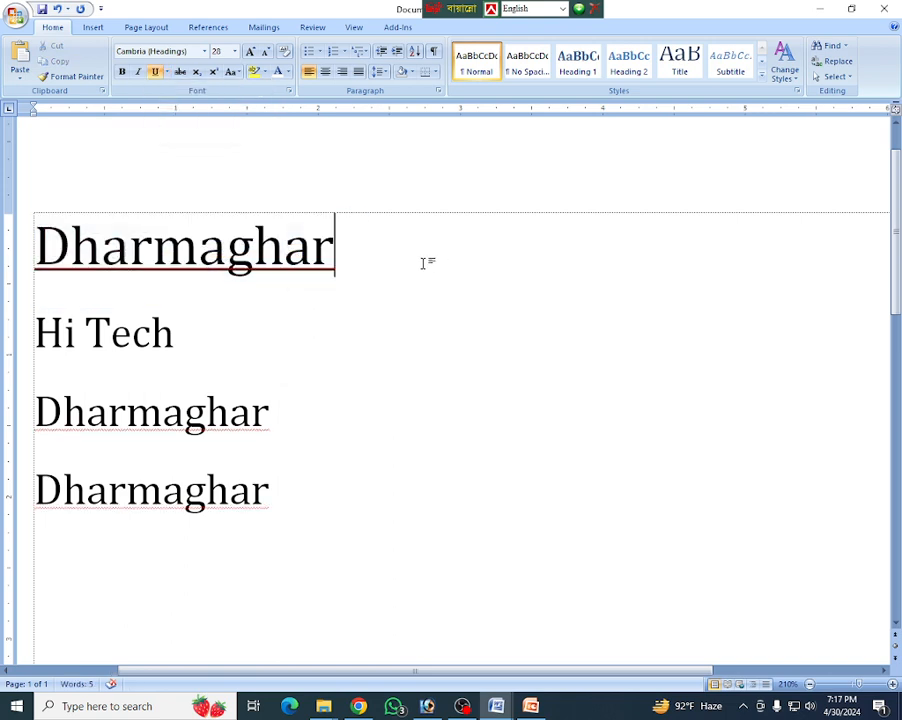
click(155, 72)
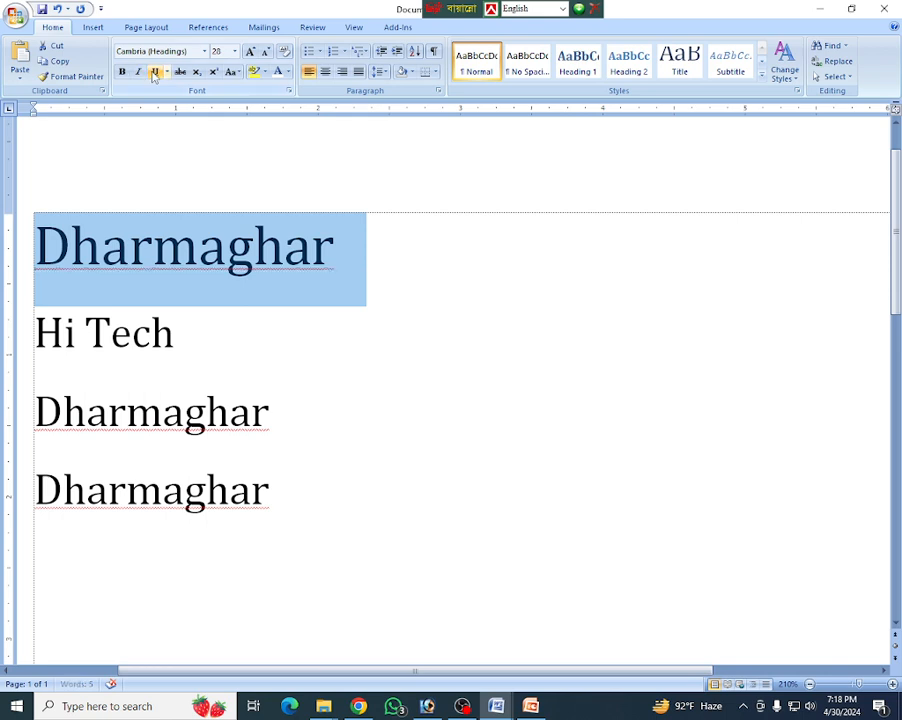
click(385, 280)
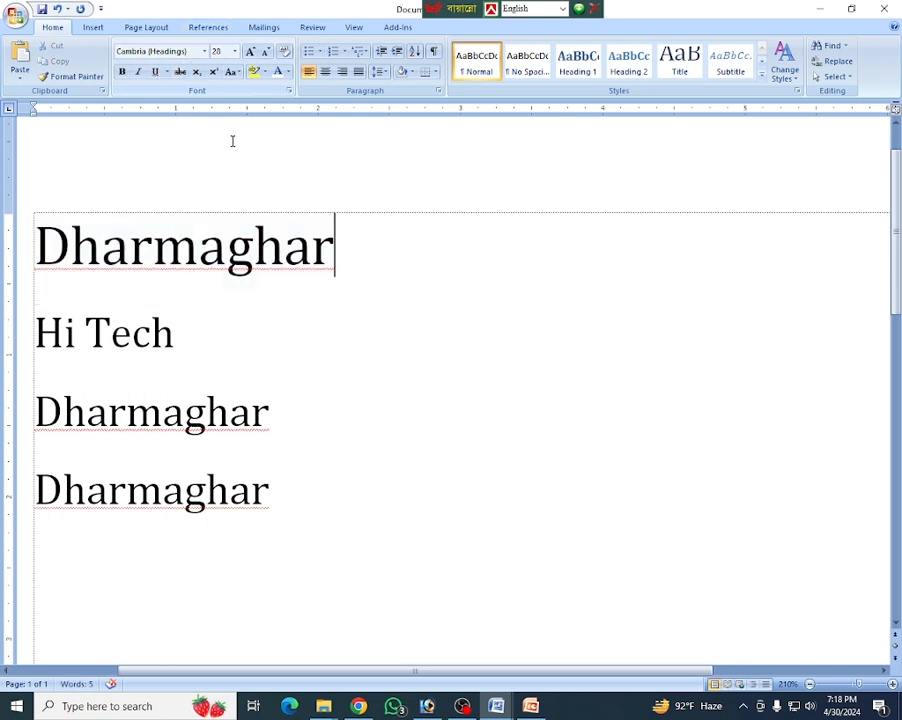
- Apply strikethrough to the first "Dharmaghar" line
drag(344, 247, 28, 250)
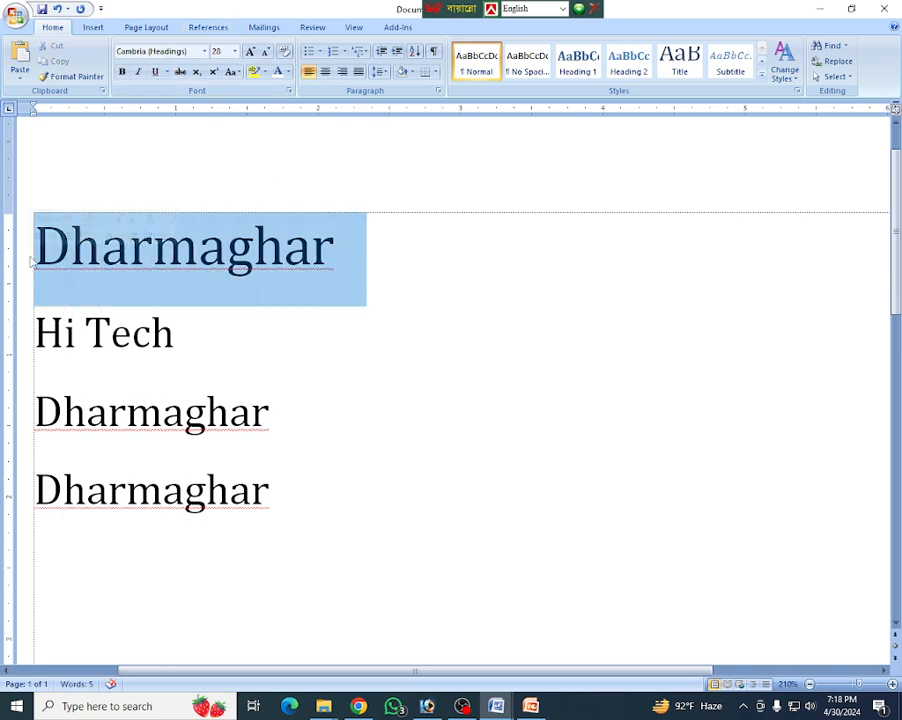
click(180, 72)
click(380, 260)
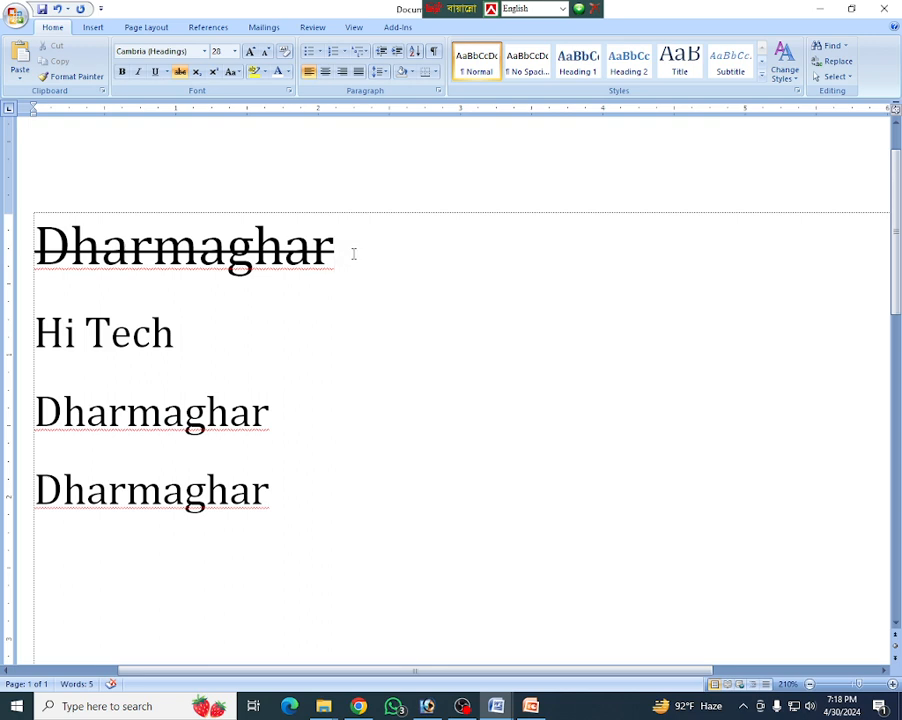
- Remove the strikethrough from the first "Dharmaghar" line
drag(353, 254, 35, 254)
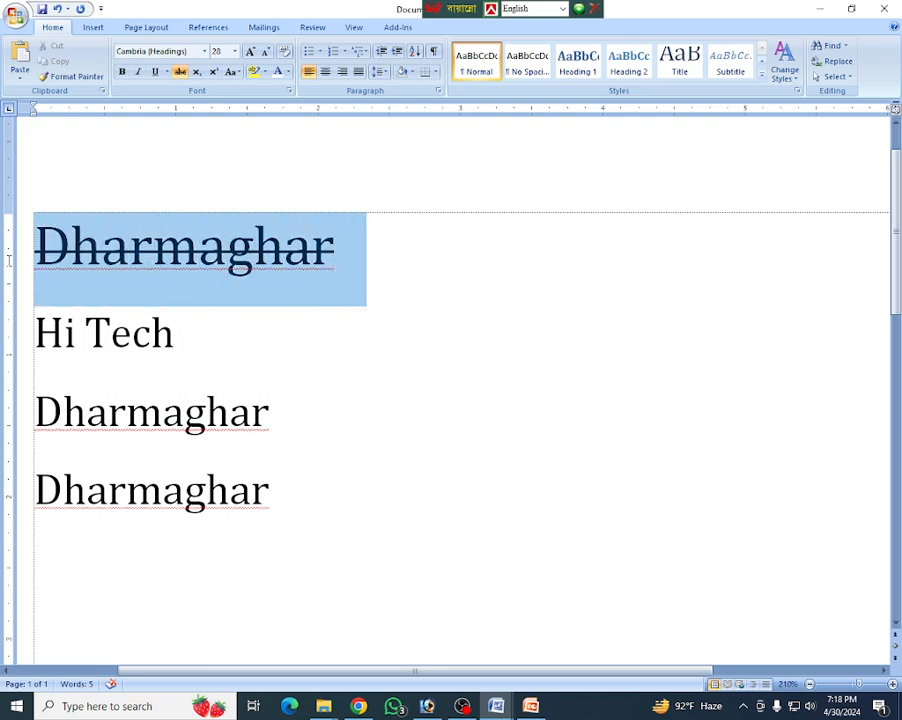
click(180, 72)
click(362, 304)
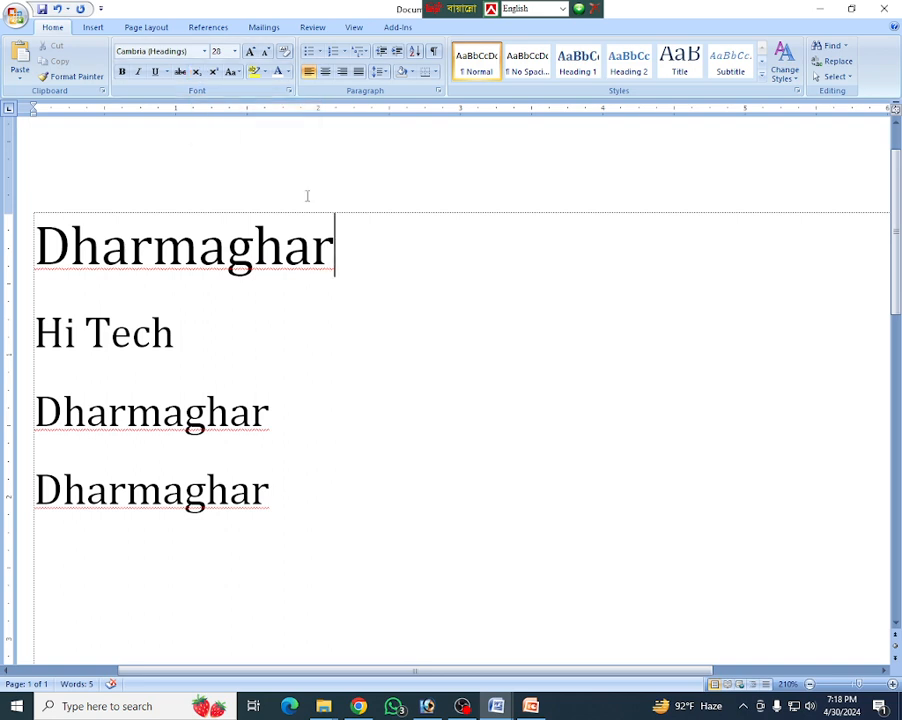
- Add a subscript 2 directly after the first "Dharmaghar" and delete it again
click(199, 73)
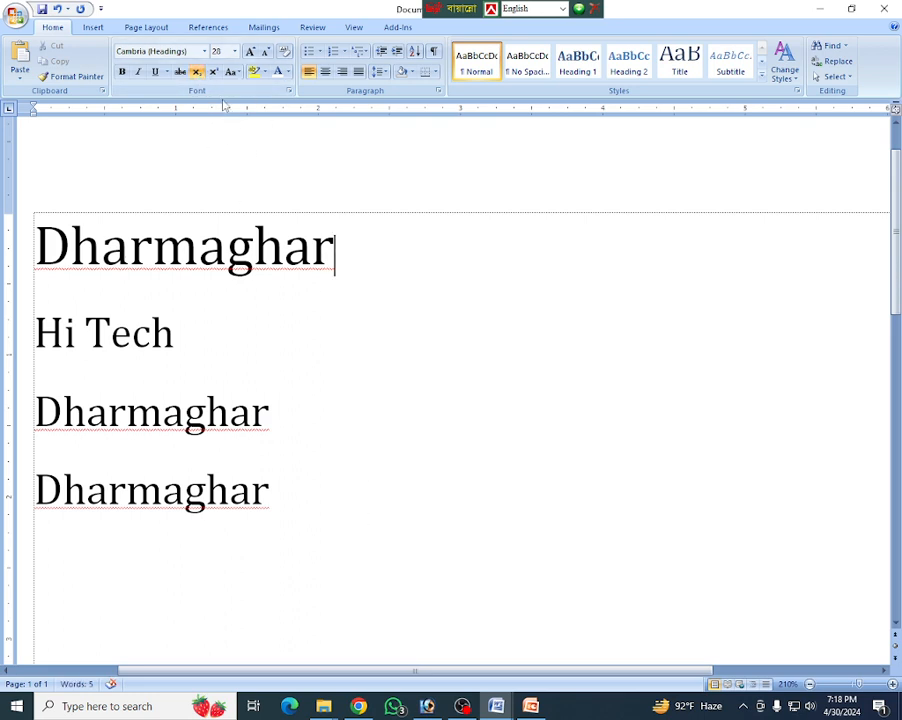
click(424, 332)
click(342, 265)
click(199, 74)
text(2)
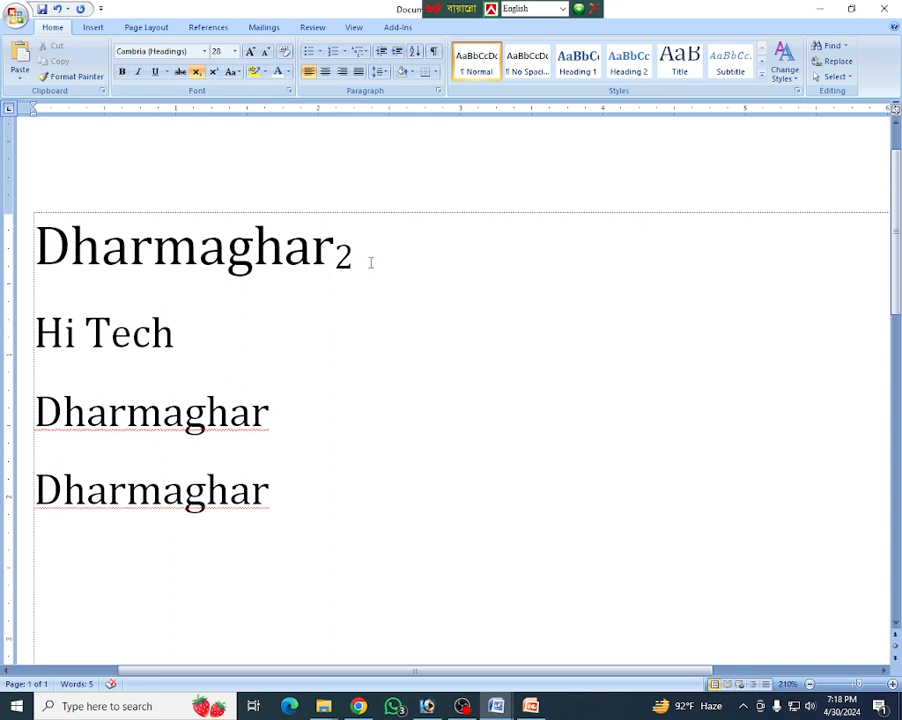
drag(343, 258, 333, 256)
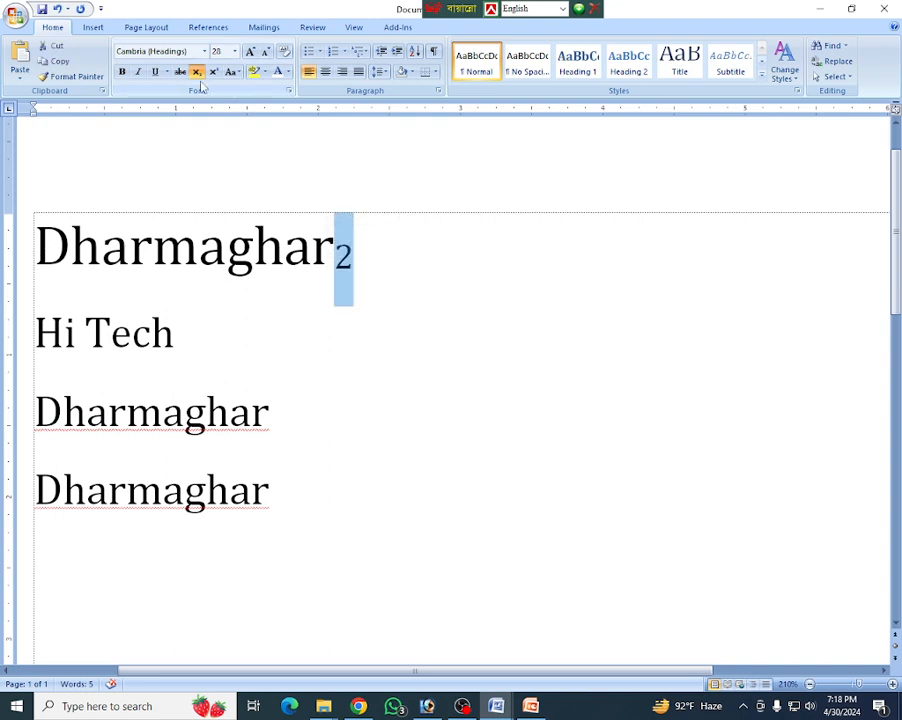
key(Delete)
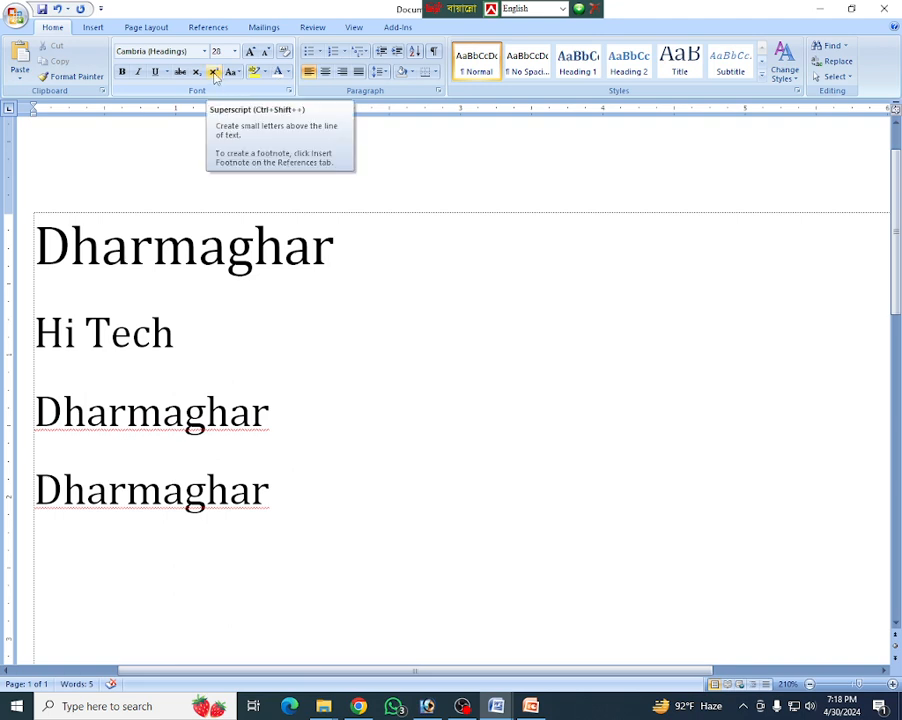
- Add a superscript 2 directly after the first "Dharmaghar", delete it and turn superscript off
click(214, 73)
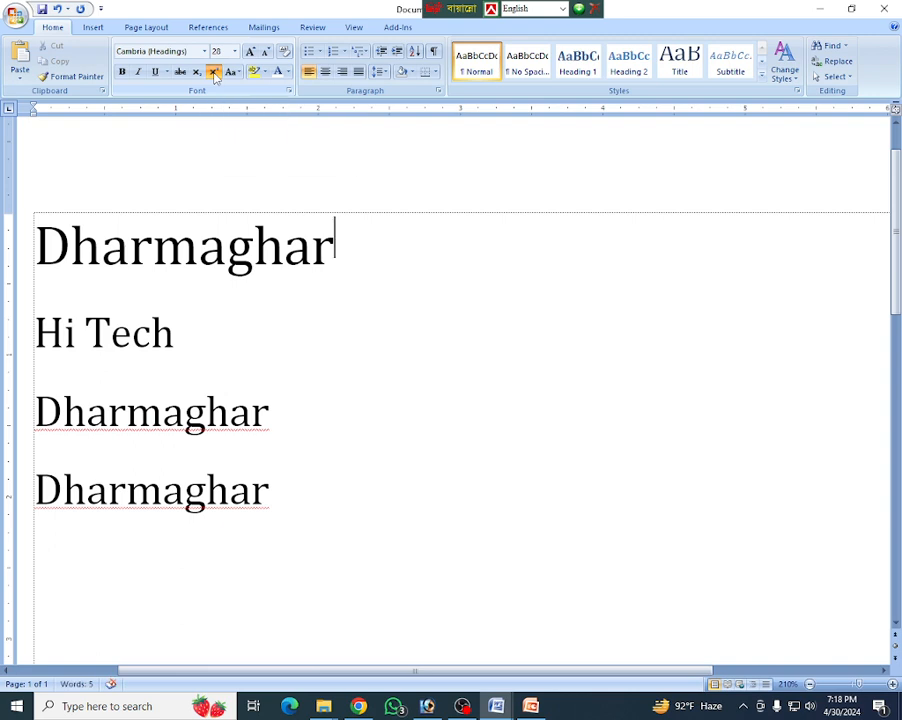
text(2)
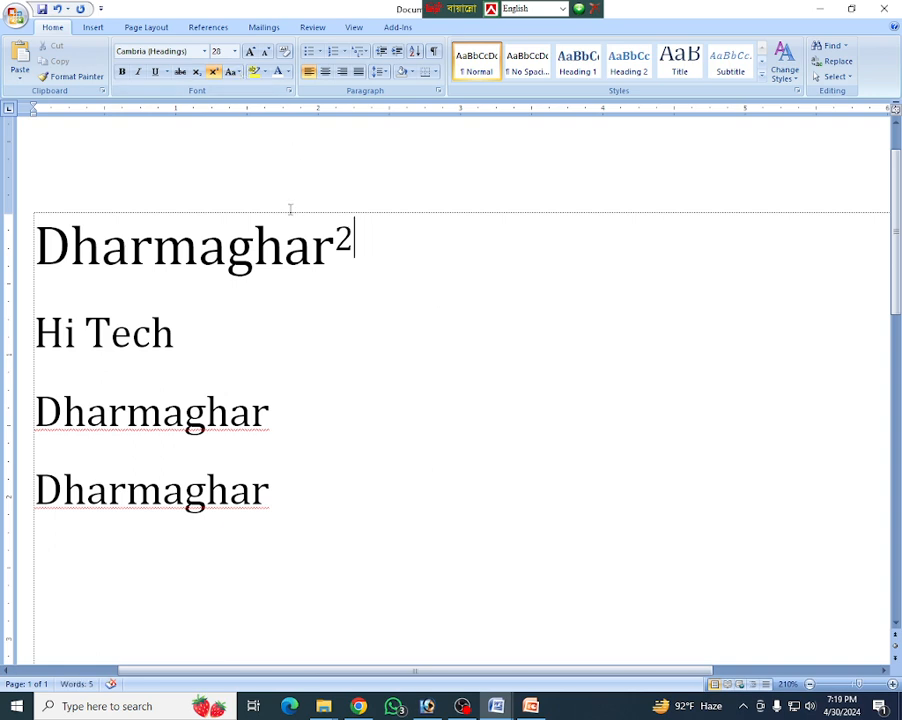
key(BackSpace)
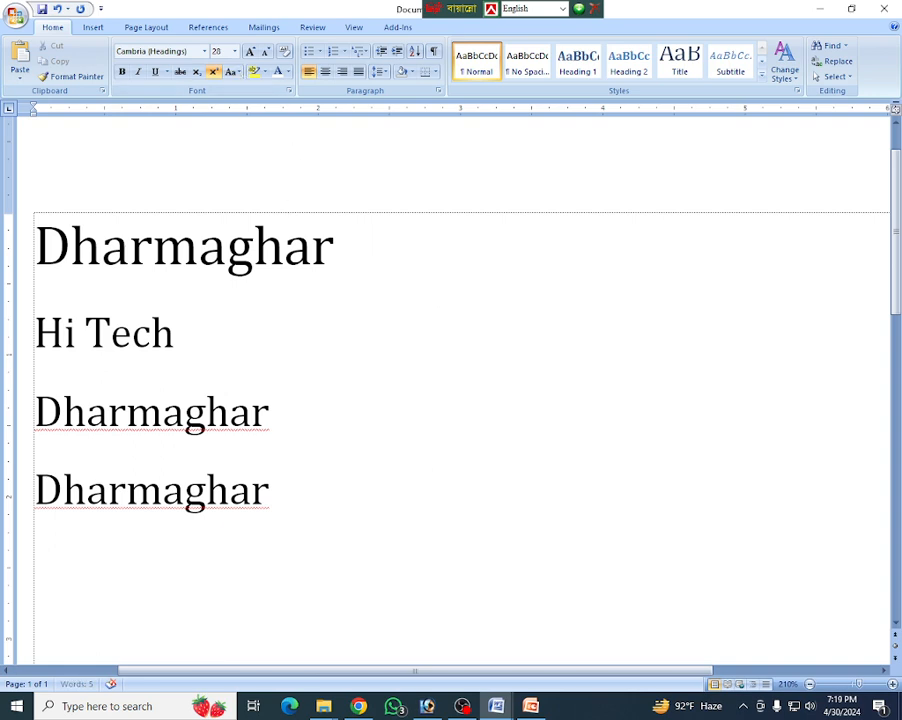
click(216, 73)
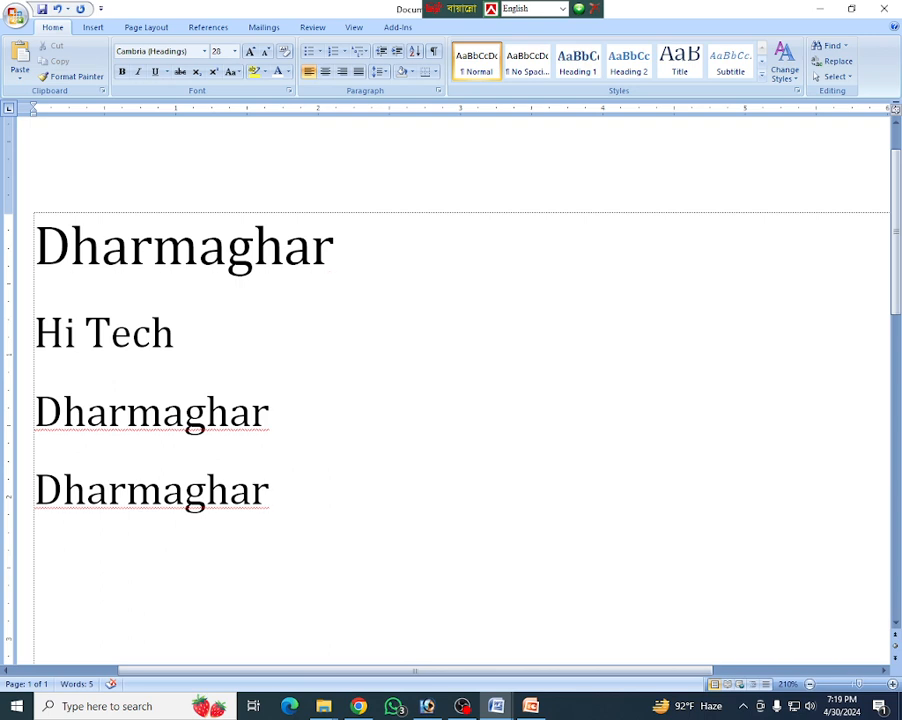
- Write the expression a²+b² after the first "Dharmaghar", with both 2s as superscripts, and return to normal text
text(a)
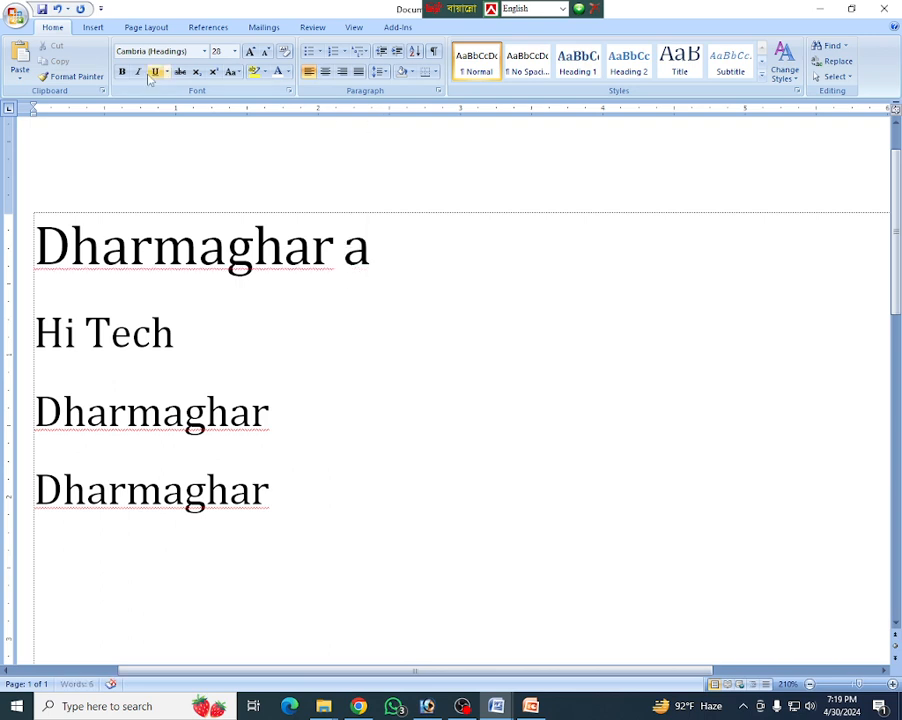
click(212, 72)
text(2)
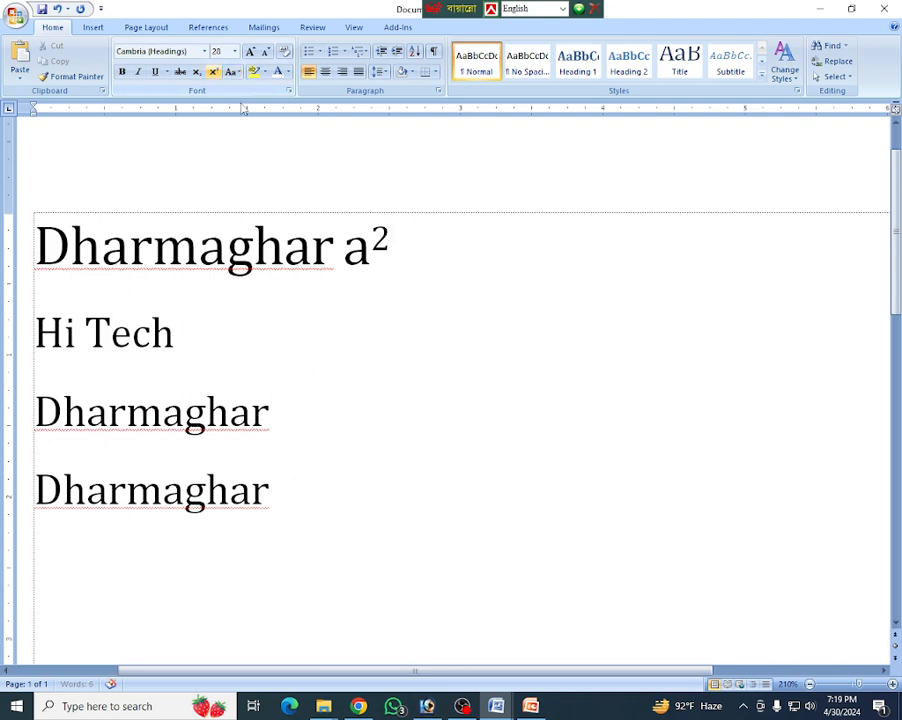
click(435, 288)
text(+)
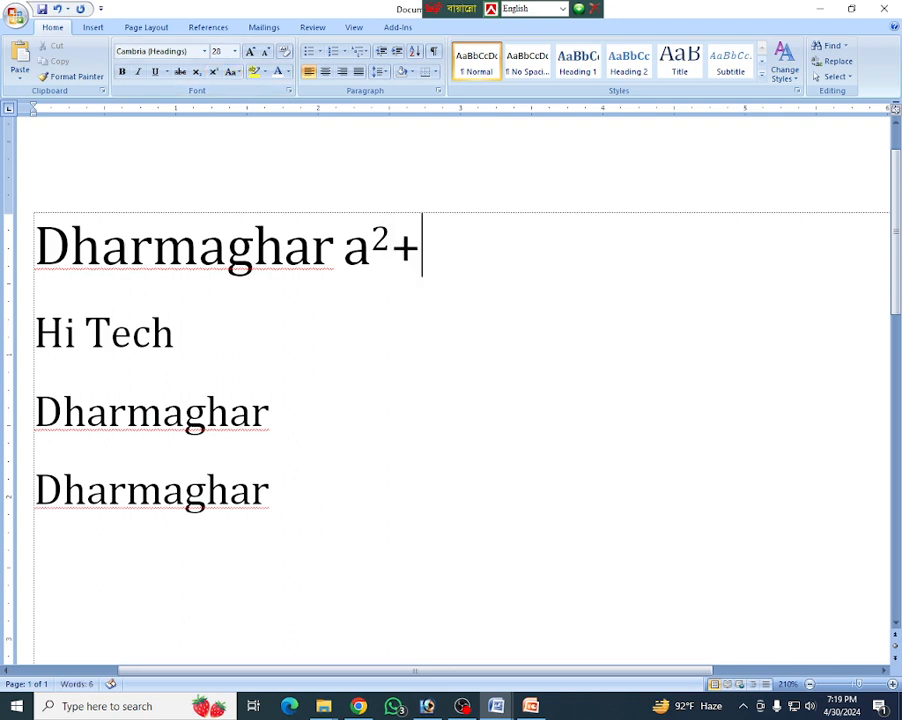
text(b)
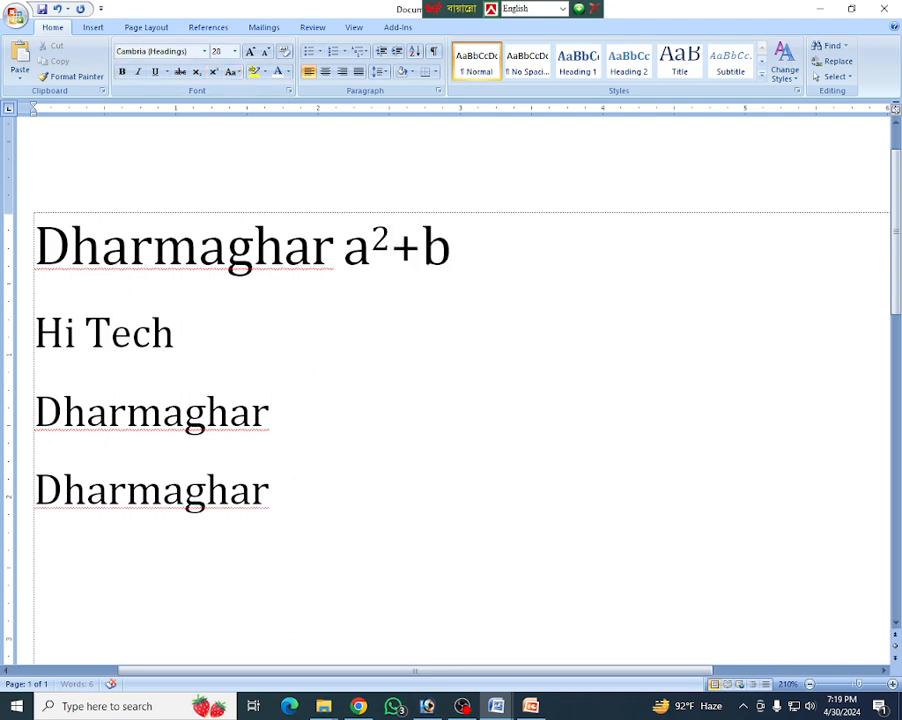
click(216, 73)
text(2)
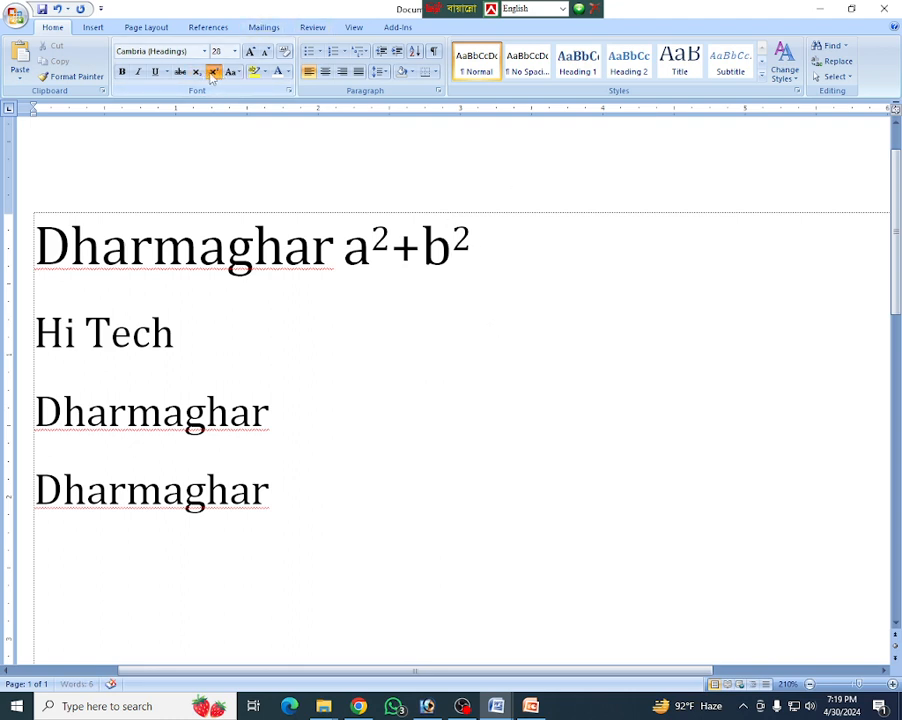
click(213, 73)
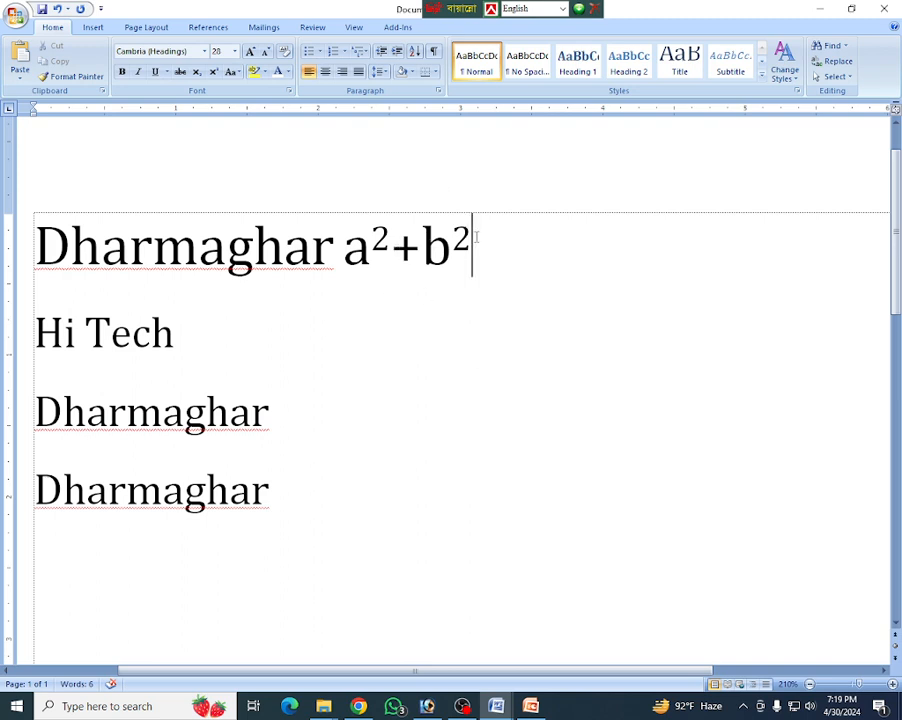
- Delete the expression a²+b² from the end of the first line
drag(475, 240, 343, 250)
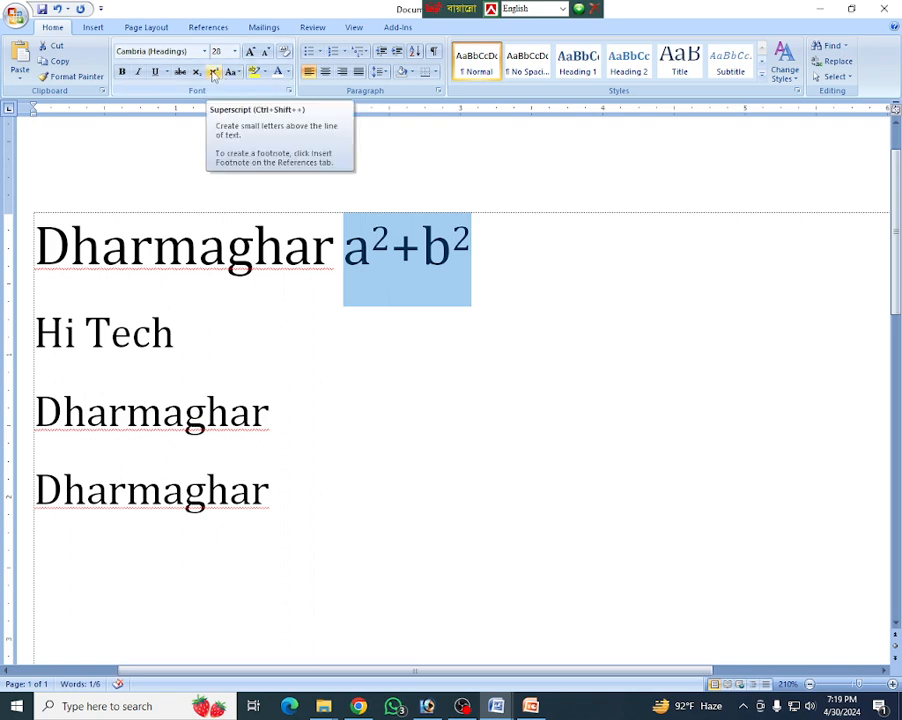
key(Delete)
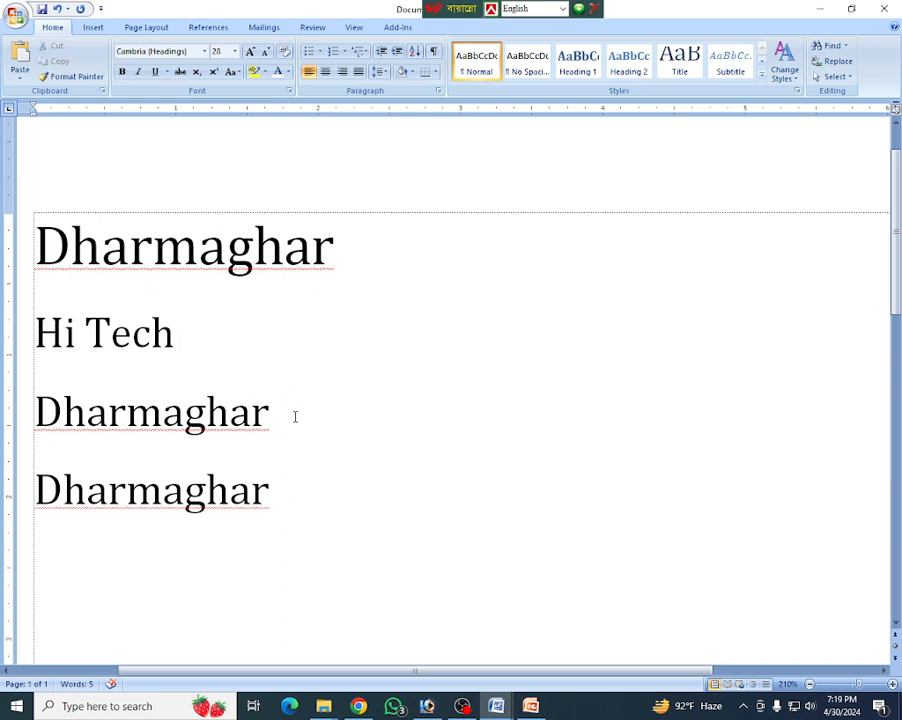
- Highlight the "Hi Tech" line in bright green
drag(295, 417, 28, 406)
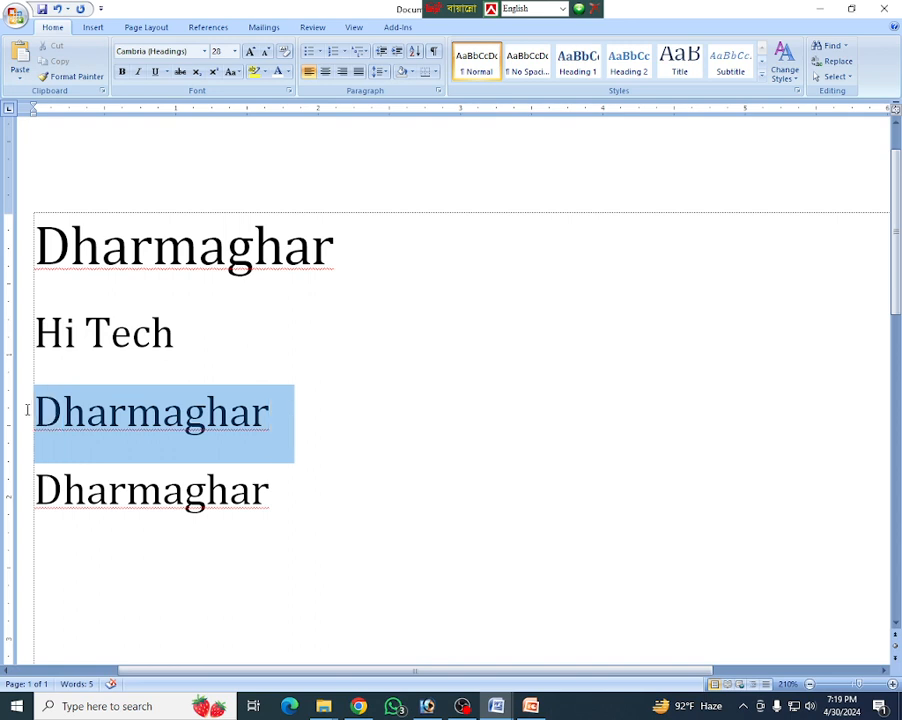
click(191, 352)
drag(191, 350, 36, 334)
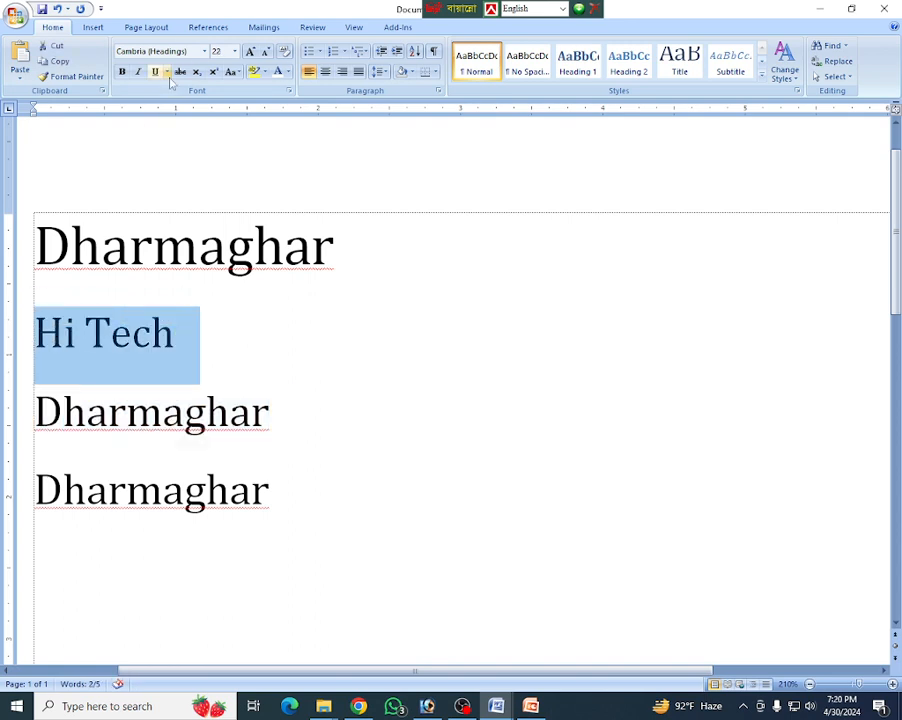
click(265, 72)
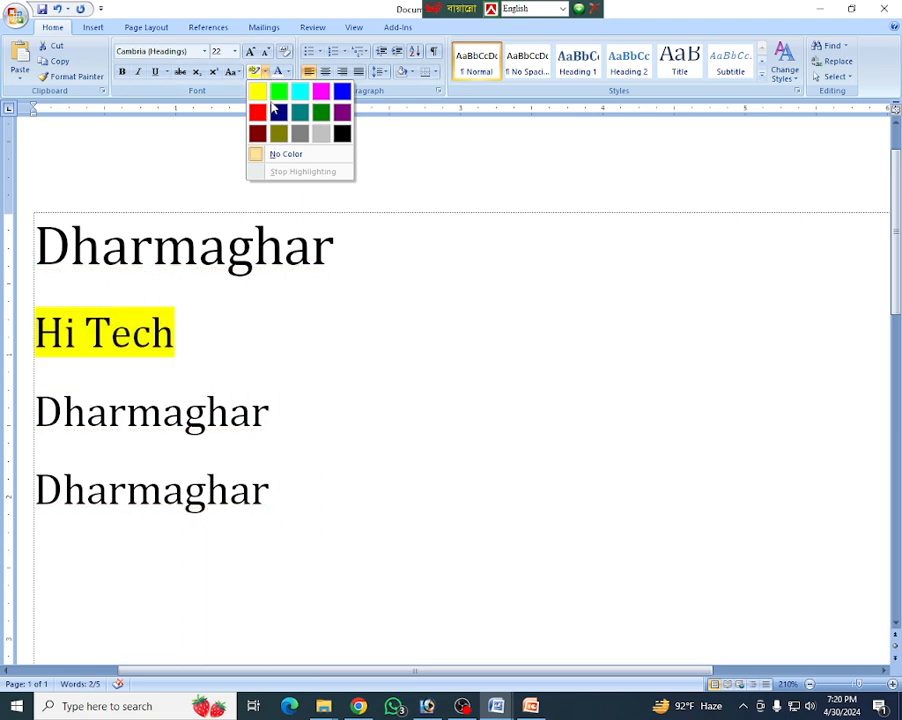
click(283, 93)
click(403, 301)
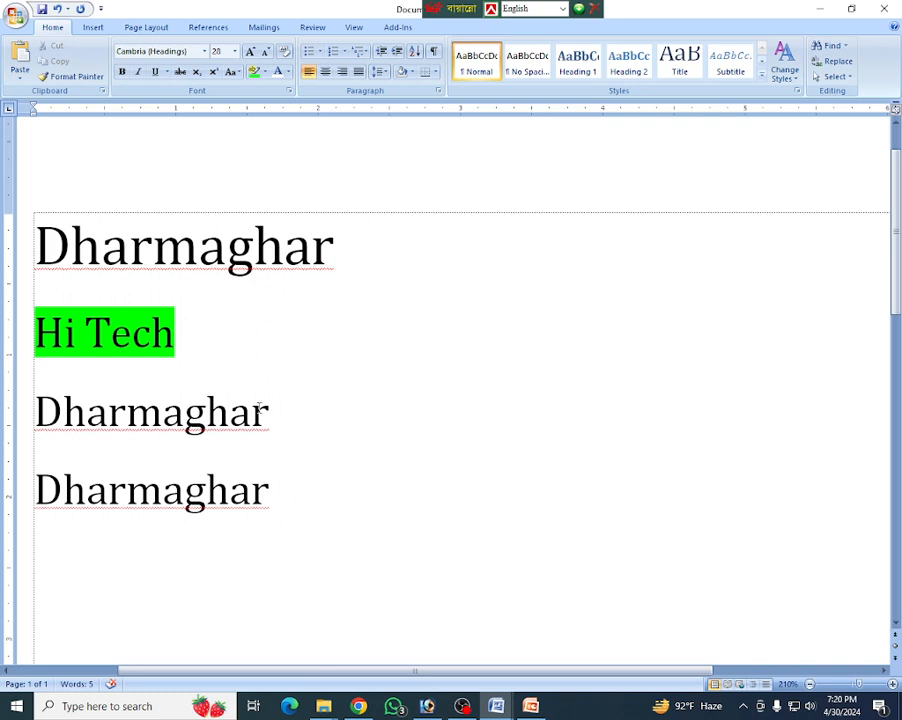
- Remove the highlight from the "Hi Tech" line
click(182, 339)
drag(182, 339, 34, 339)
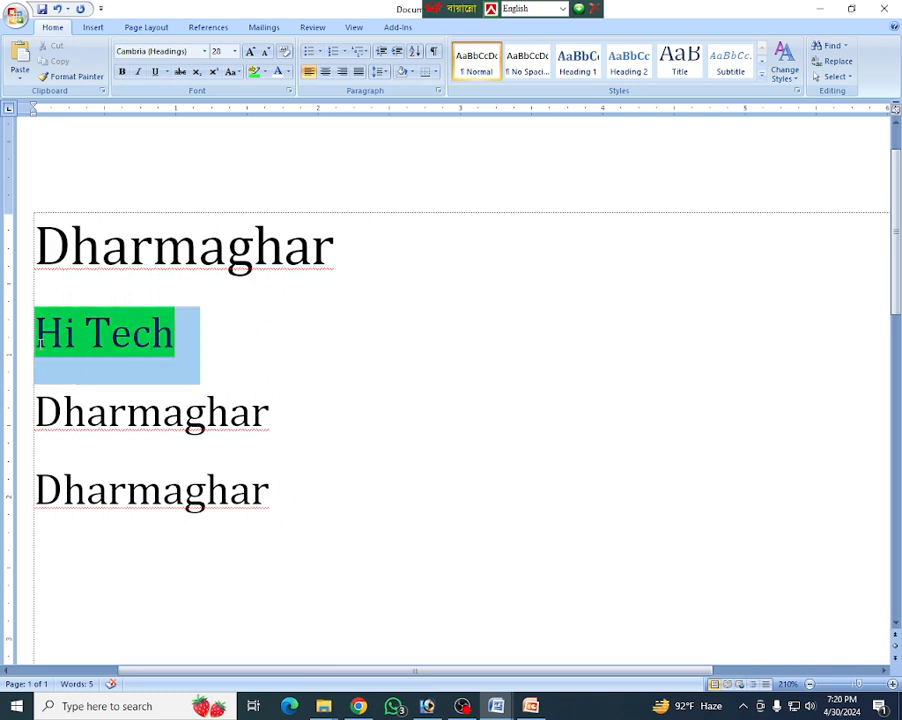
click(266, 73)
click(286, 153)
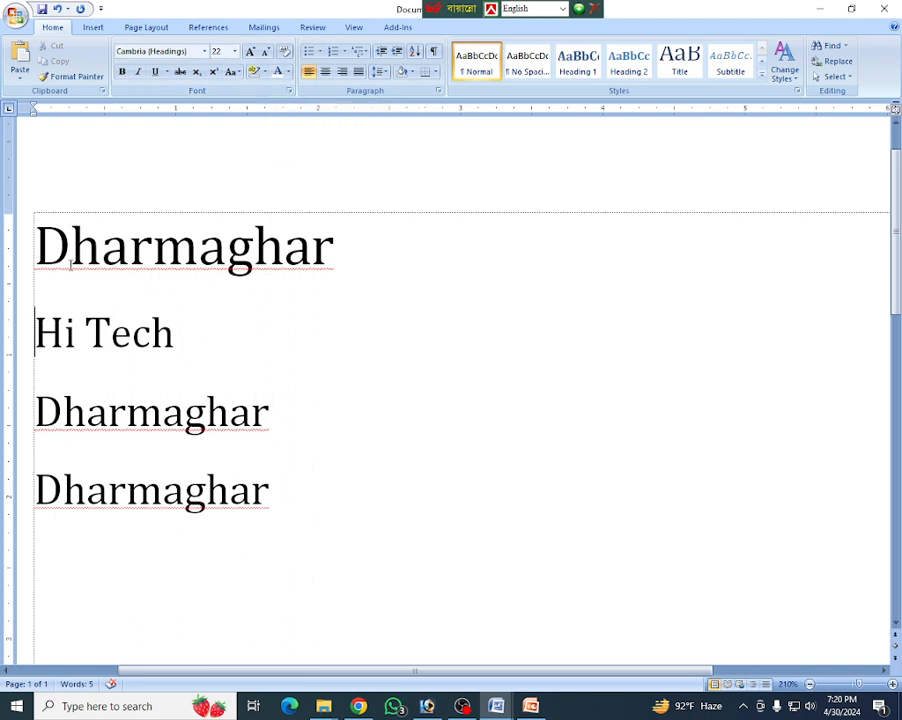
- Set the font colour of the first "Dharmaghar" line to standard red
click(336, 254)
drag(344, 245, 30, 250)
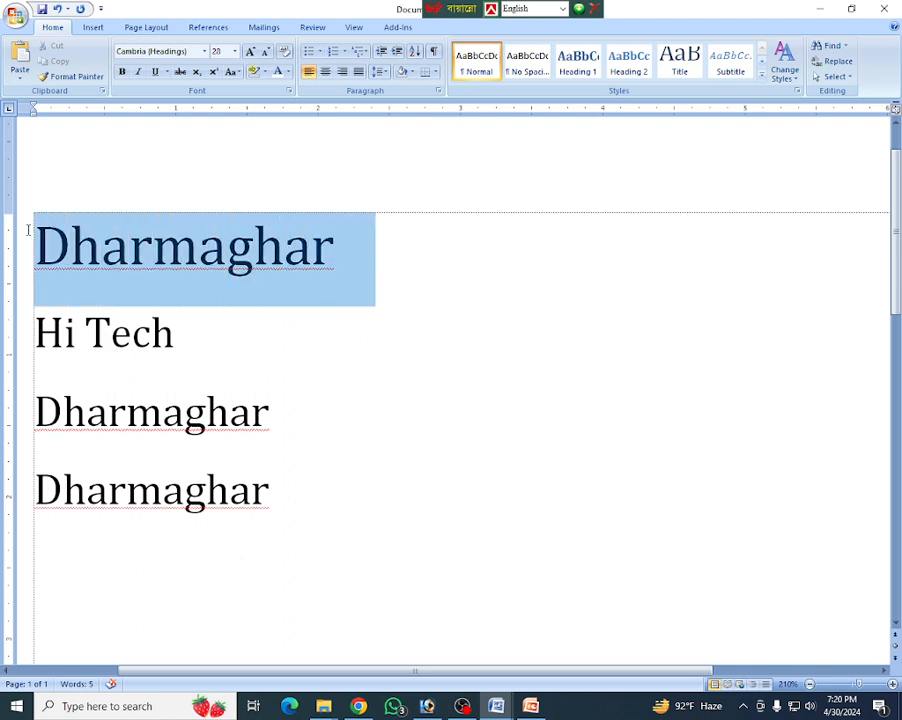
click(287, 72)
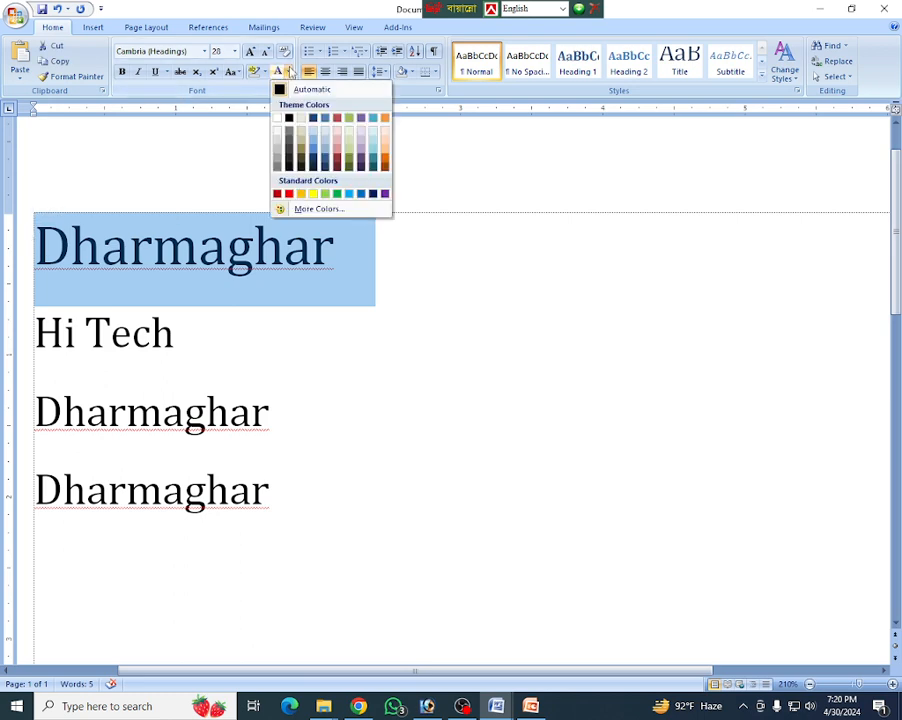
click(289, 194)
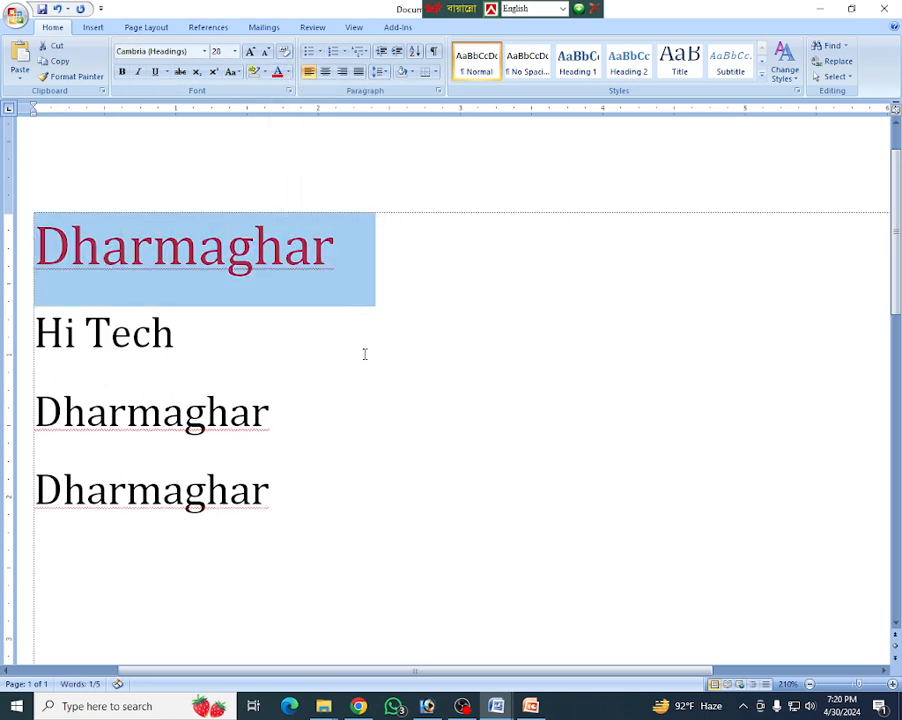
click(362, 334)
- Change the font colour of the first "Dharmaghar" line to standard purple
triple_click(347, 241)
click(288, 72)
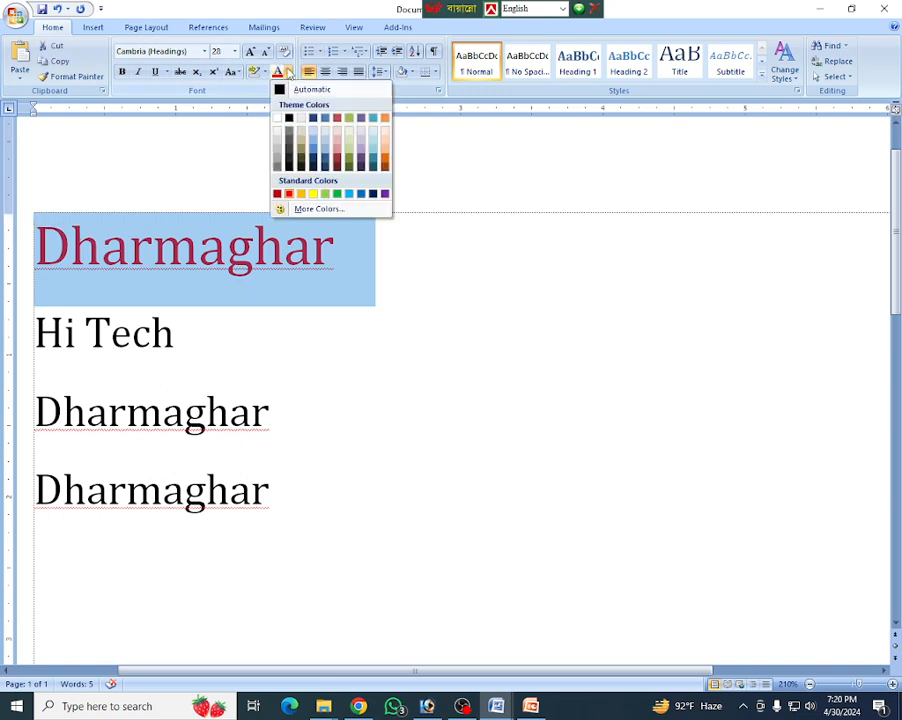
click(385, 193)
click(378, 332)
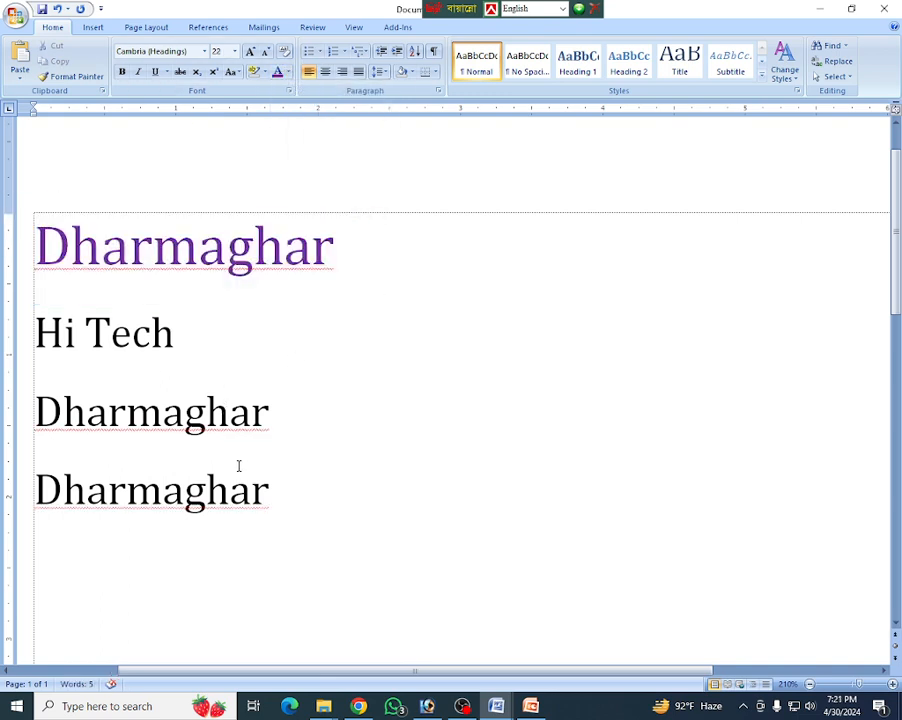
- Set the font colour of the "Hi Tech" line to standard red
triple_click(200, 338)
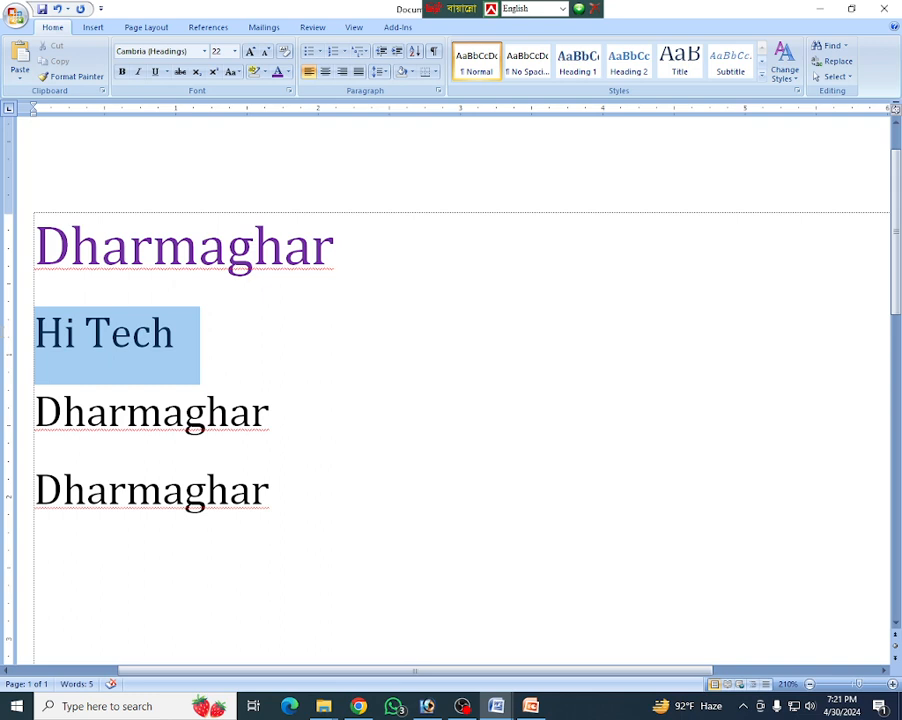
click(288, 72)
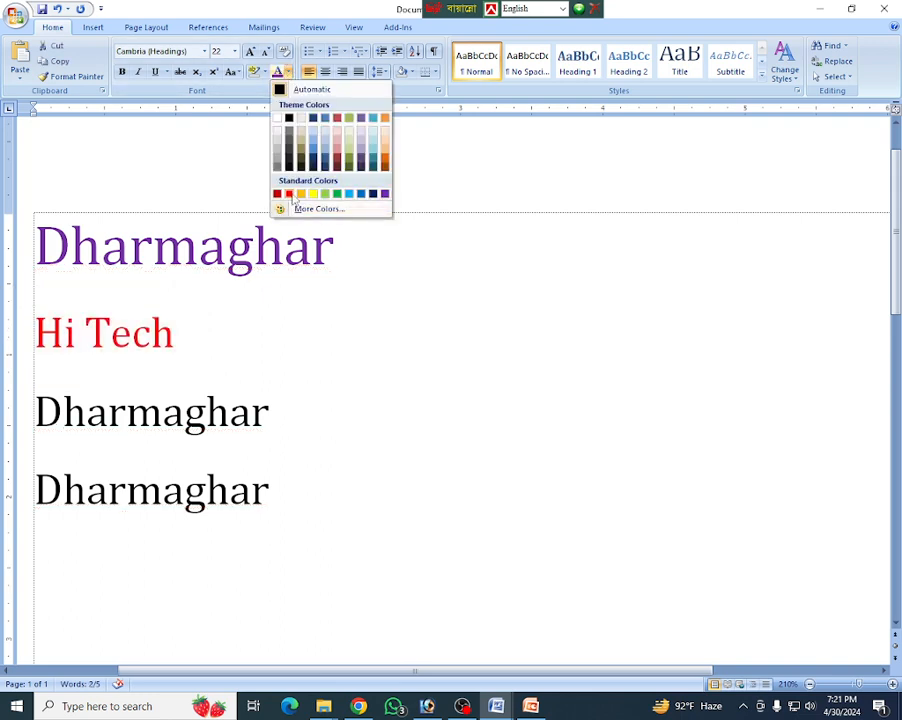
click(289, 193)
- Set the font colour of the "Dharmaghar" line directly below "Hi Tech" to standard light blue
click(280, 433)
drag(280, 433, 22, 420)
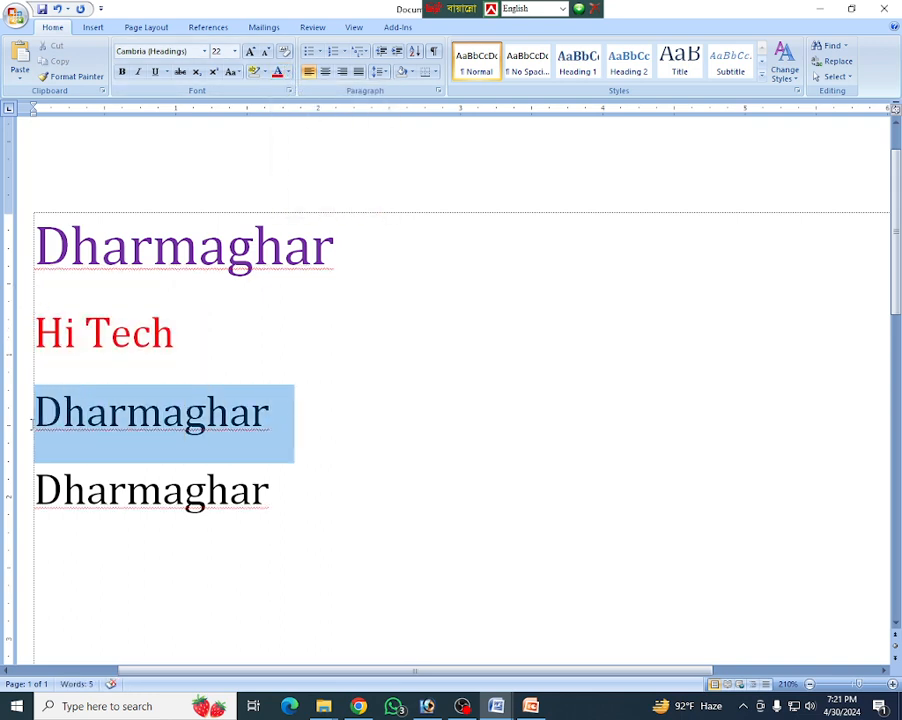
click(288, 72)
click(361, 194)
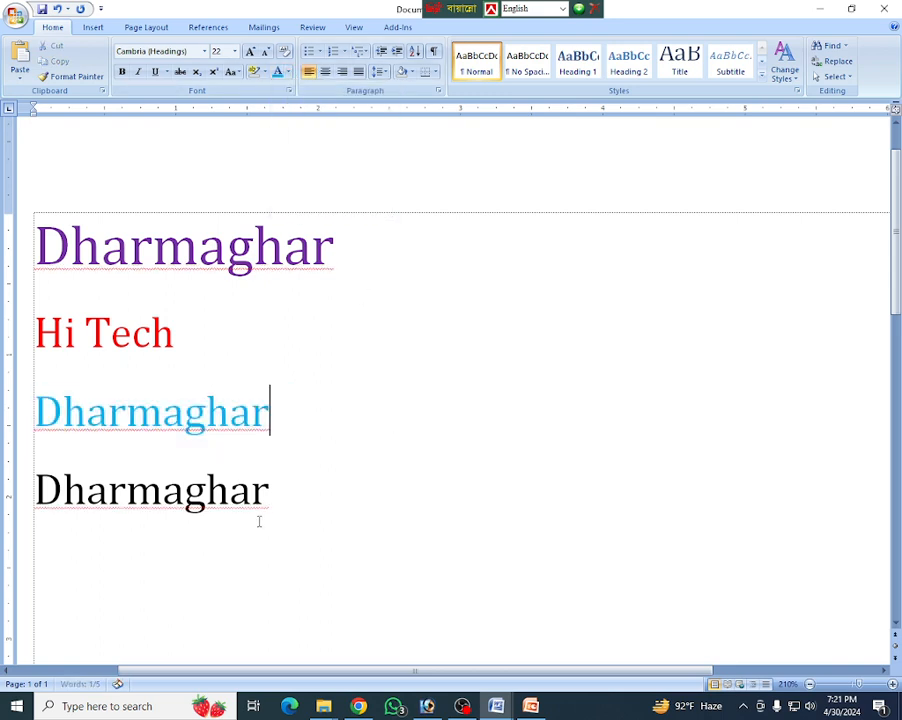
- Set the font colour of the last "Dharmaghar" line to standard green
drag(262, 504, 35, 490)
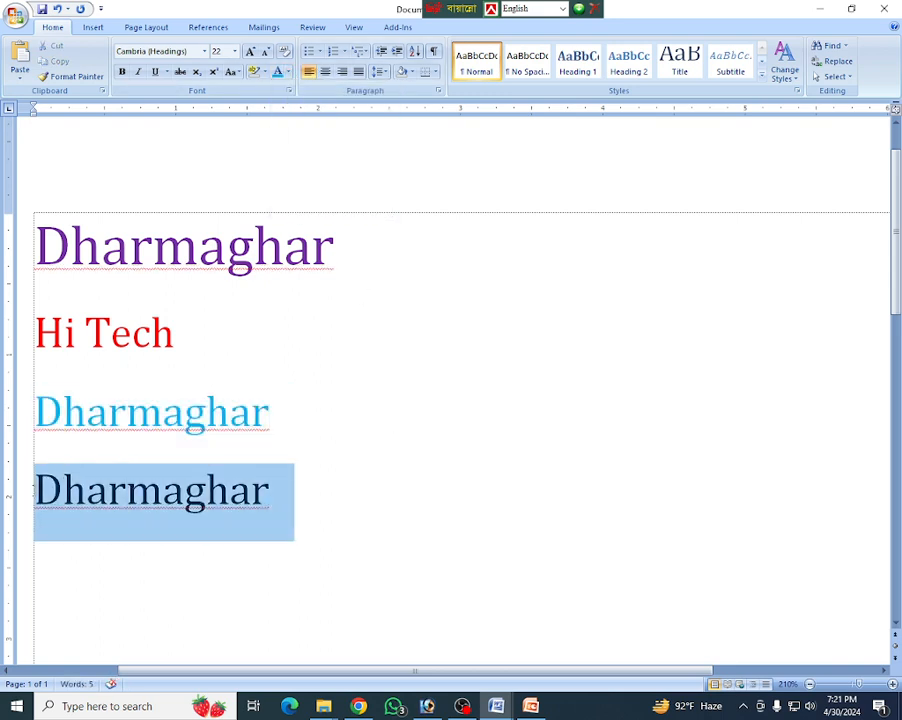
click(288, 72)
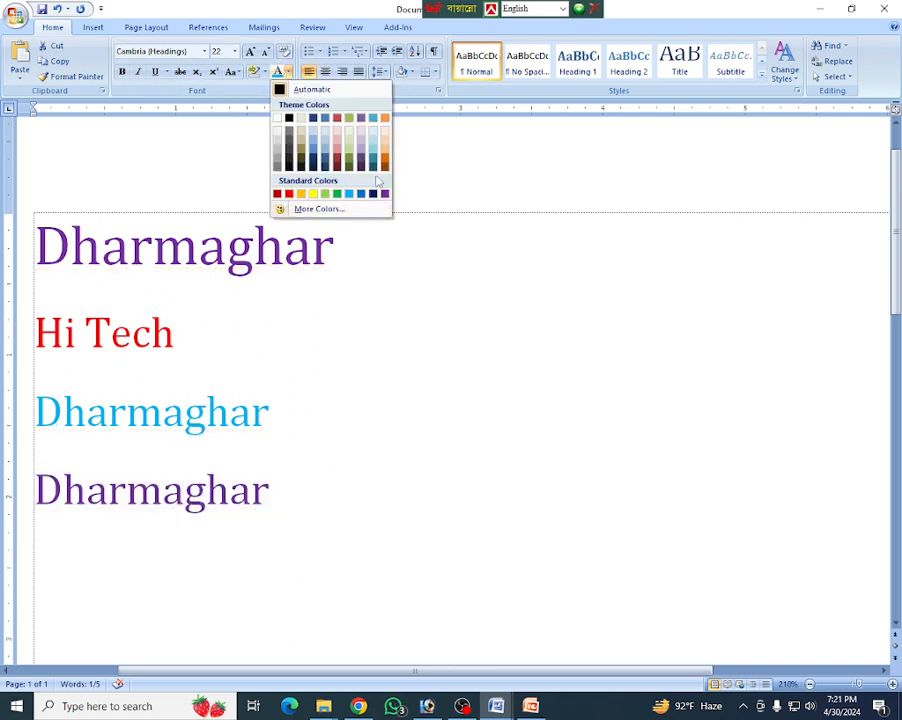
click(337, 194)
click(397, 369)
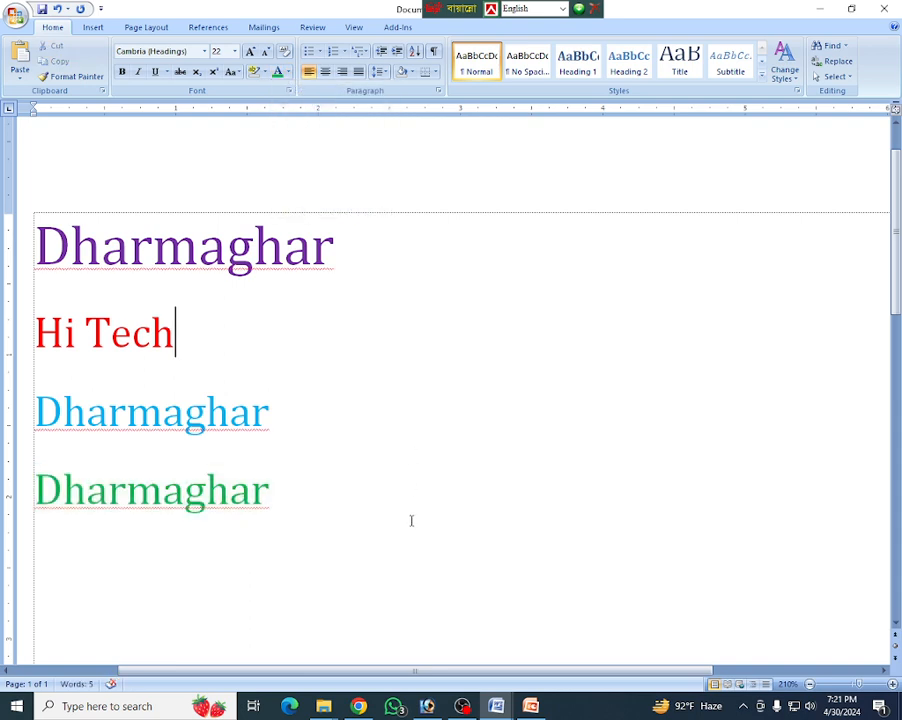
- Reset the font colour of all four lines to Automatic and deselect the text
click(38, 228)
drag(38, 228, 382, 472)
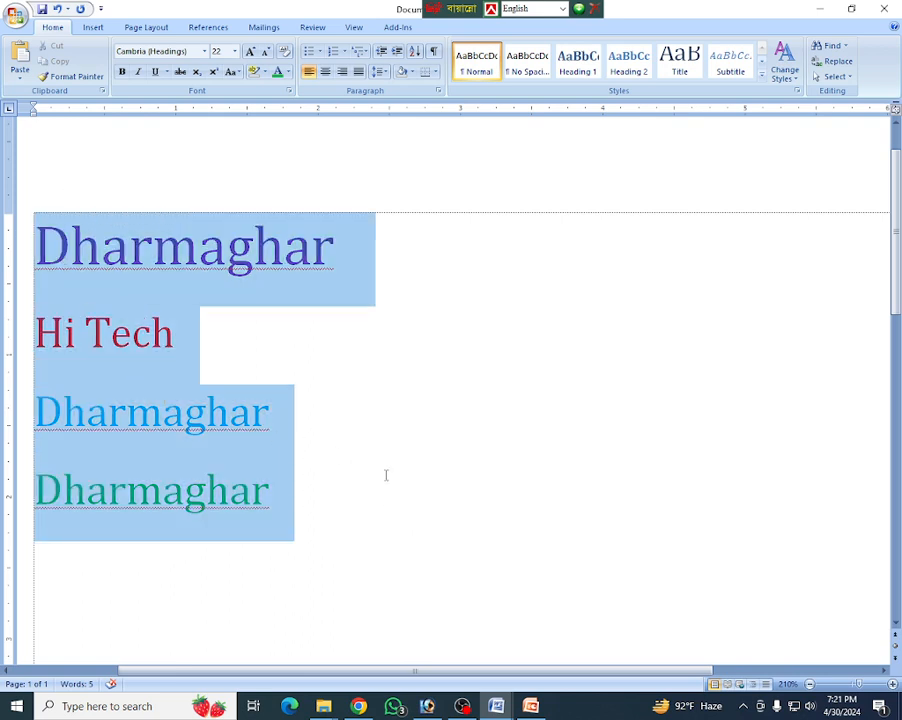
click(288, 72)
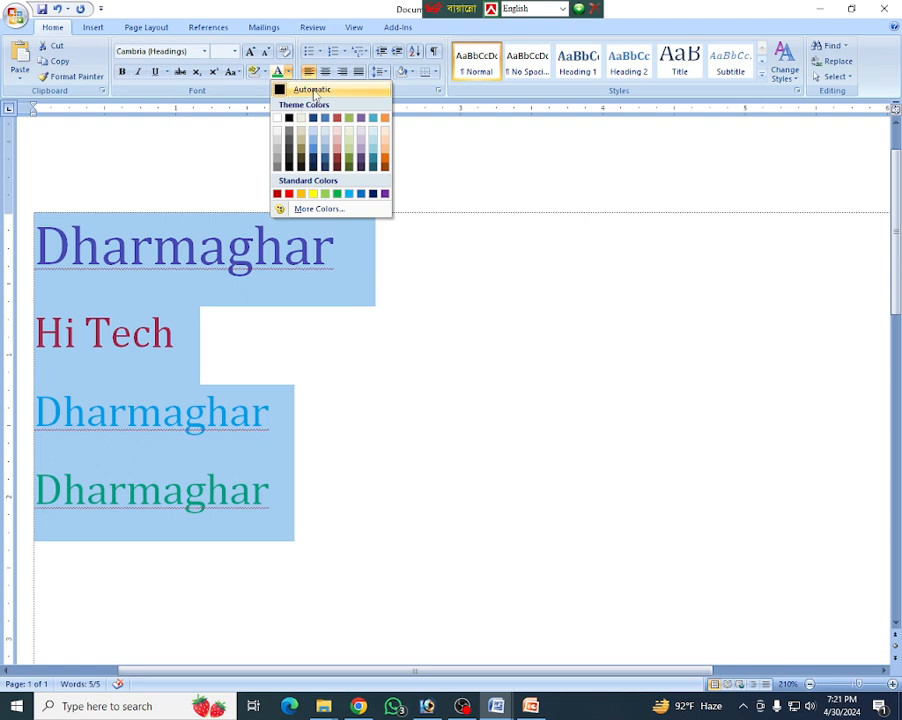
click(314, 92)
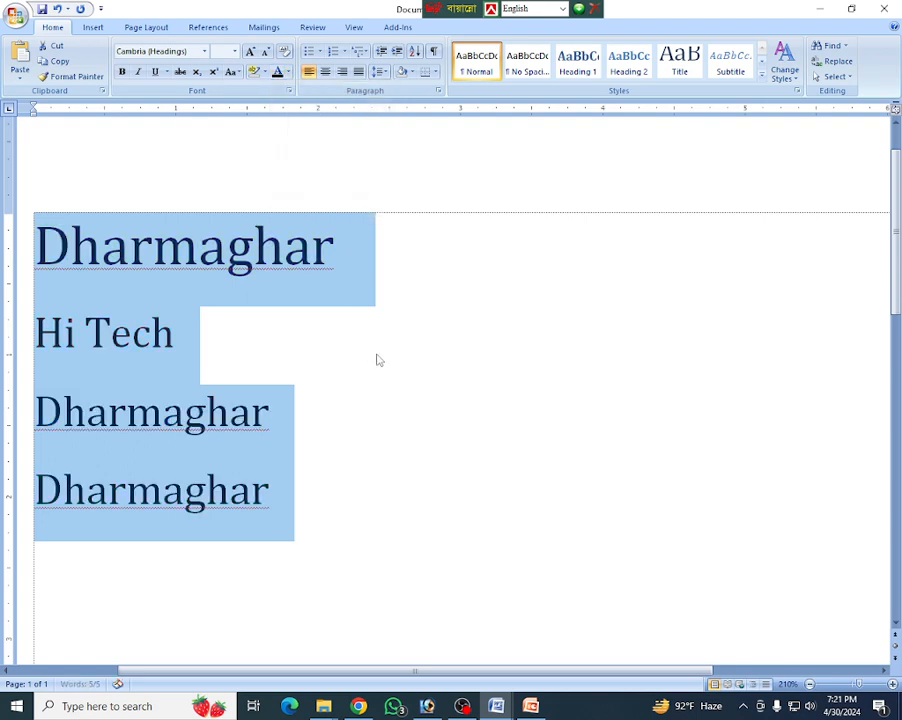
click(376, 355)
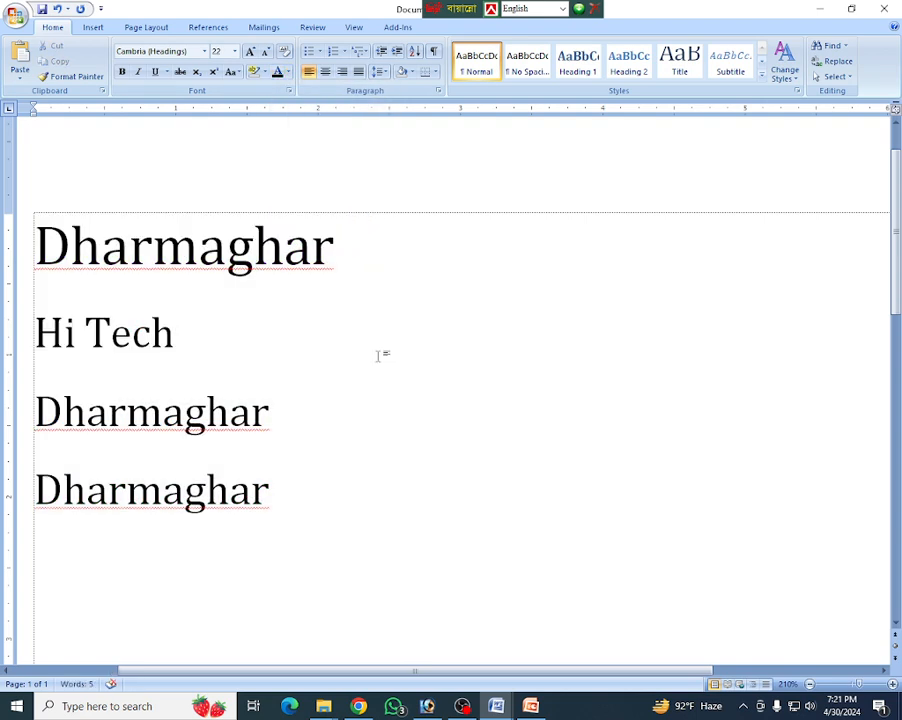